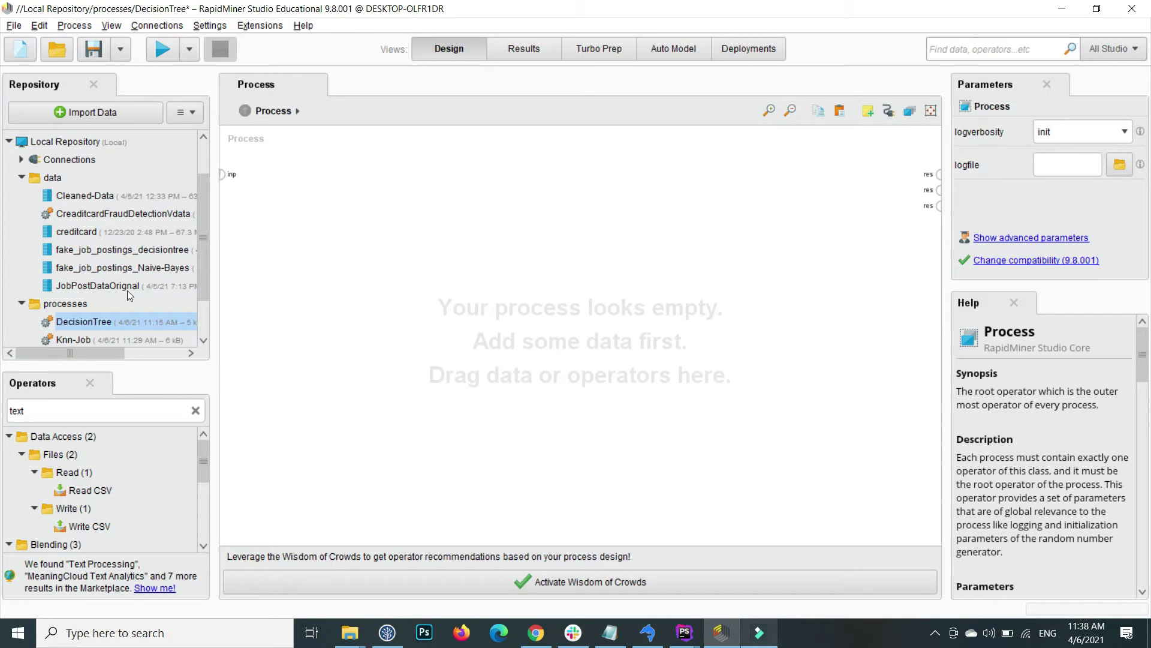
Step: Drag the fake_job_postings_decisiontree dataset onto the process canvas as a Retrieve operator
left_click_drag(188, 308, 220, 308)
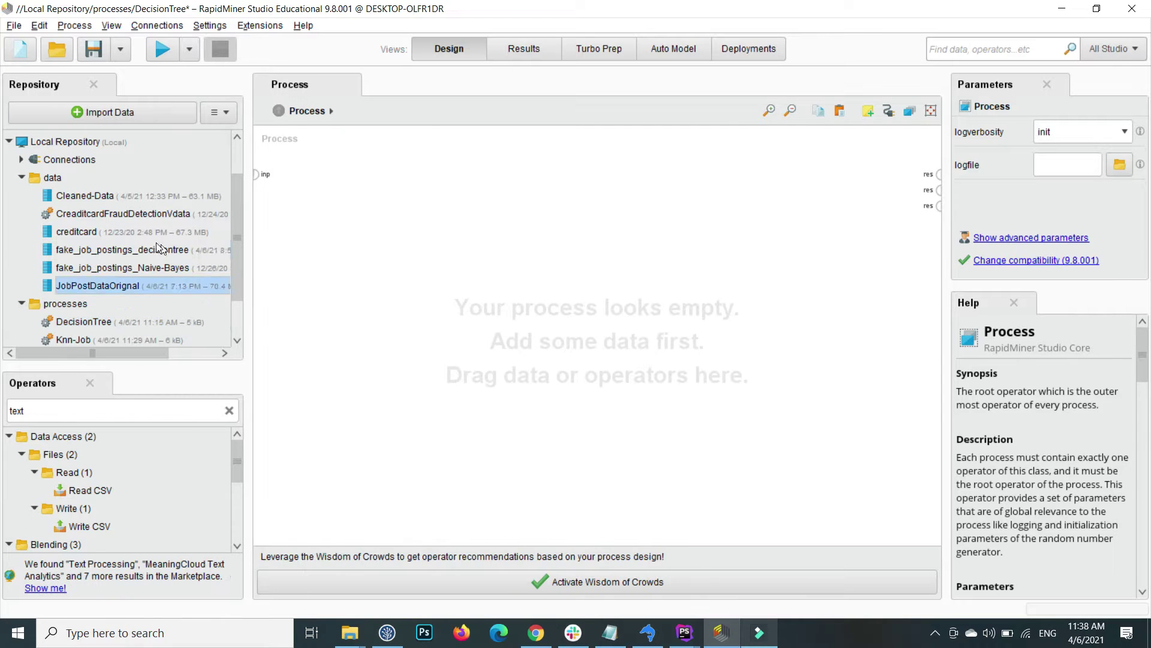
left_click_drag(138, 249, 324, 236)
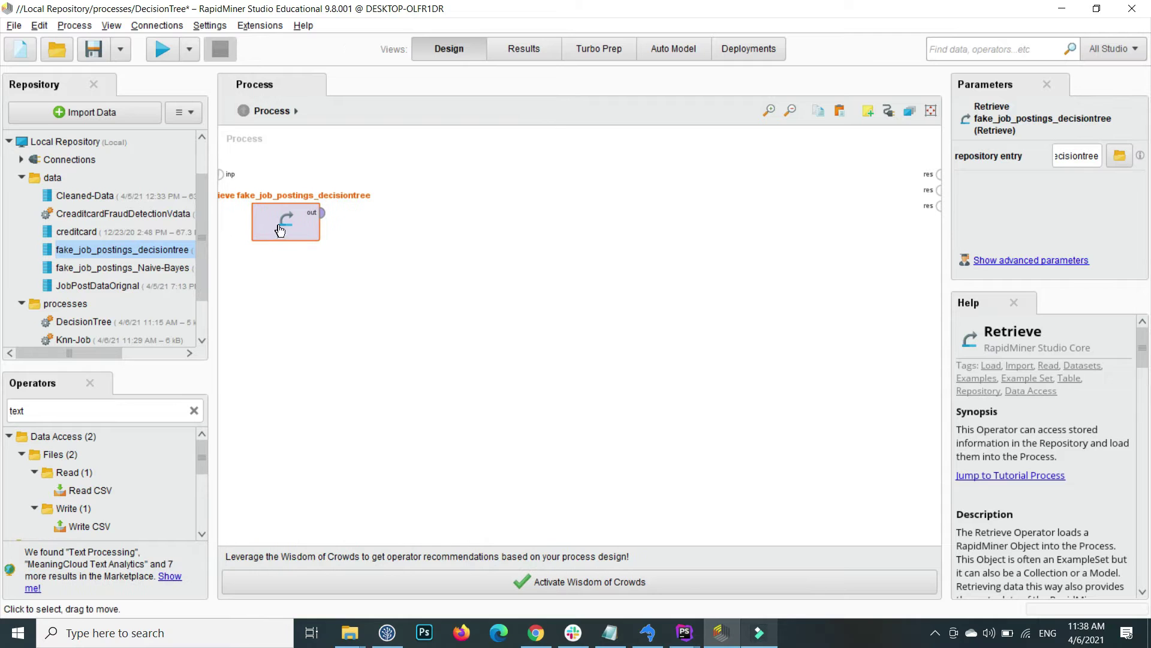
left_click_drag(284, 229, 335, 229)
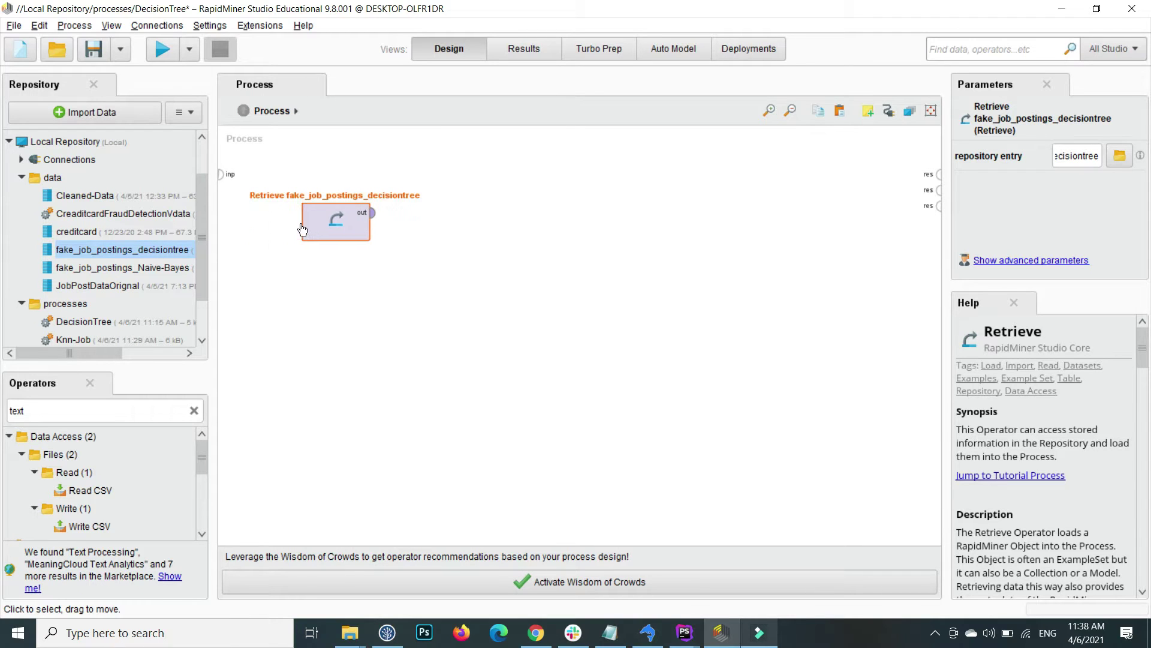
double_click(314, 236)
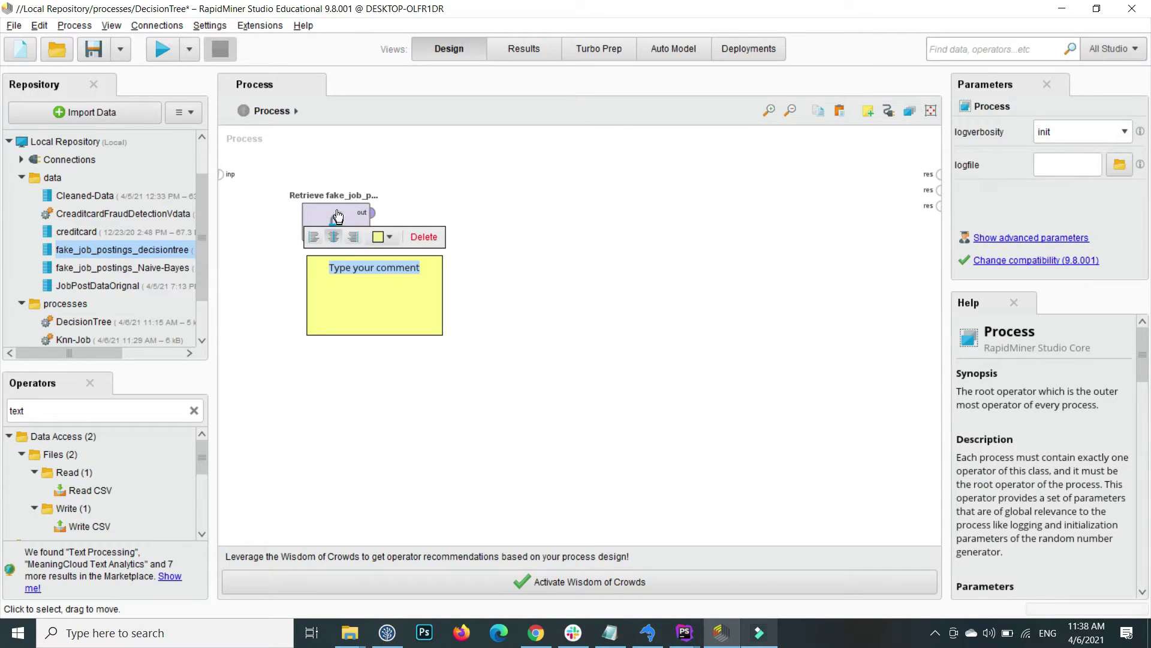
Step: Wire Retrieve's output to the result port, delete the empty comment, and run the process
left_click(337, 219)
left_click(372, 213)
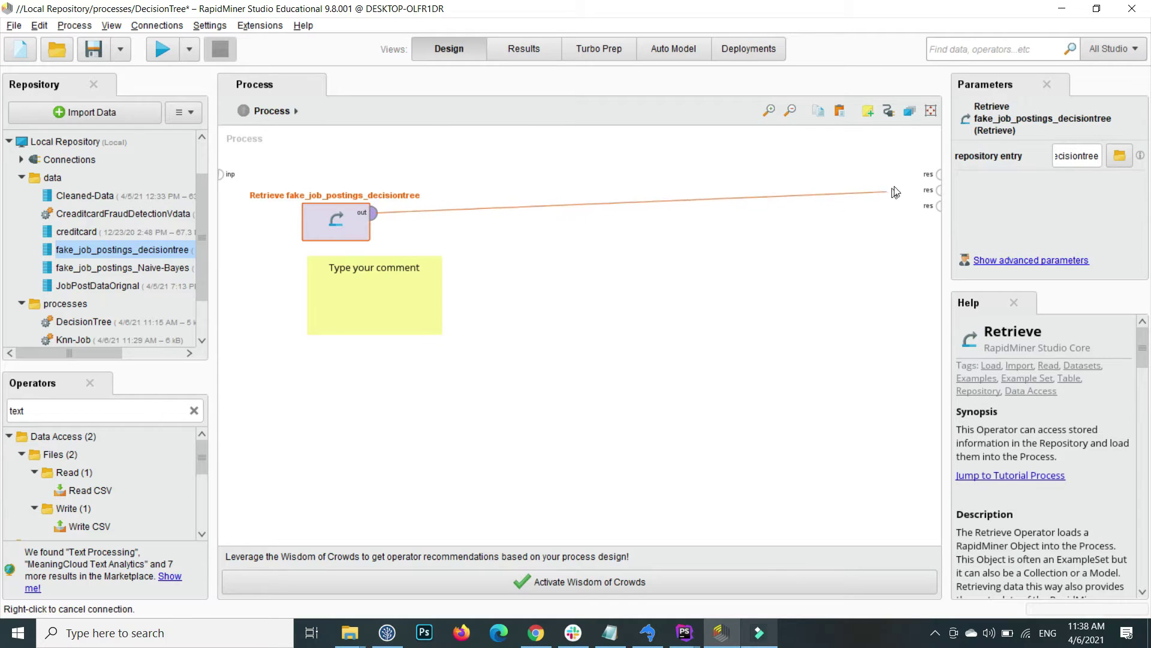
left_click(938, 174)
left_click(423, 289)
key("Delete")
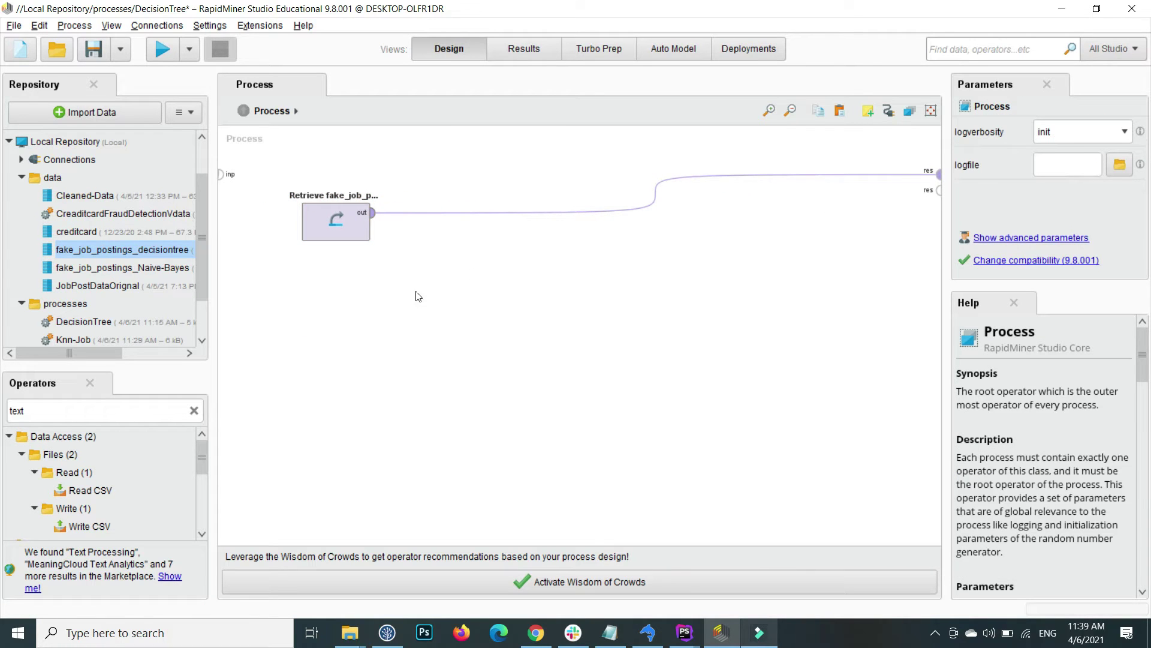
left_click(163, 49)
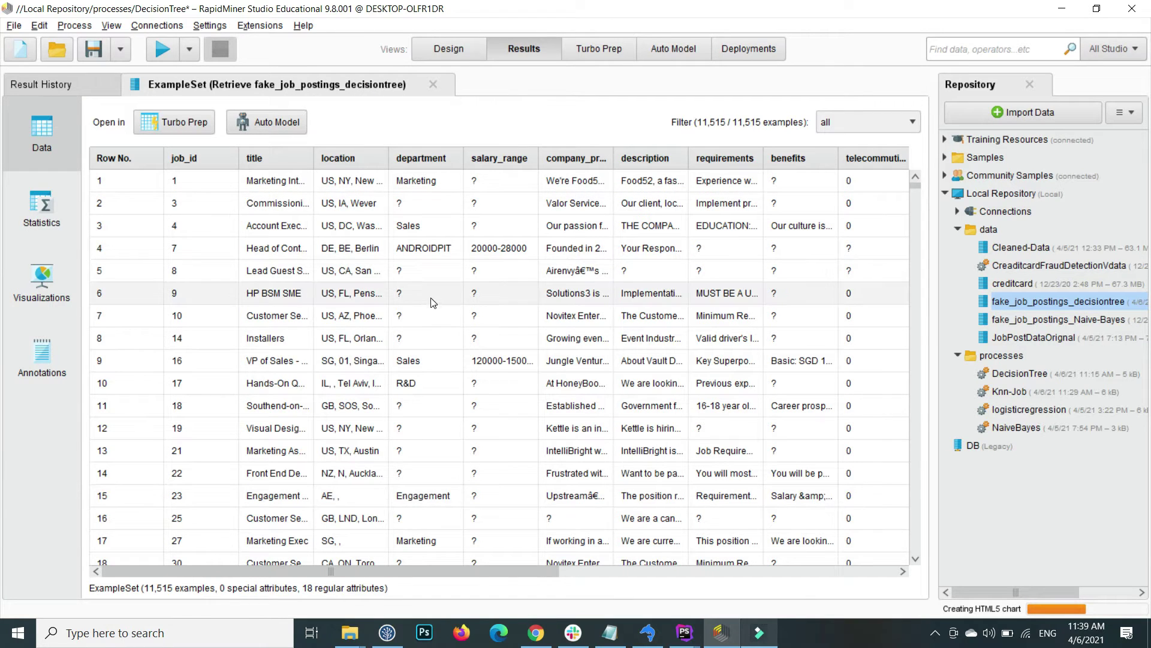
Step: Check the '?' missing values in the department and fraudulent columns, then return to Design view
left_click_drag(423, 275, 416, 316)
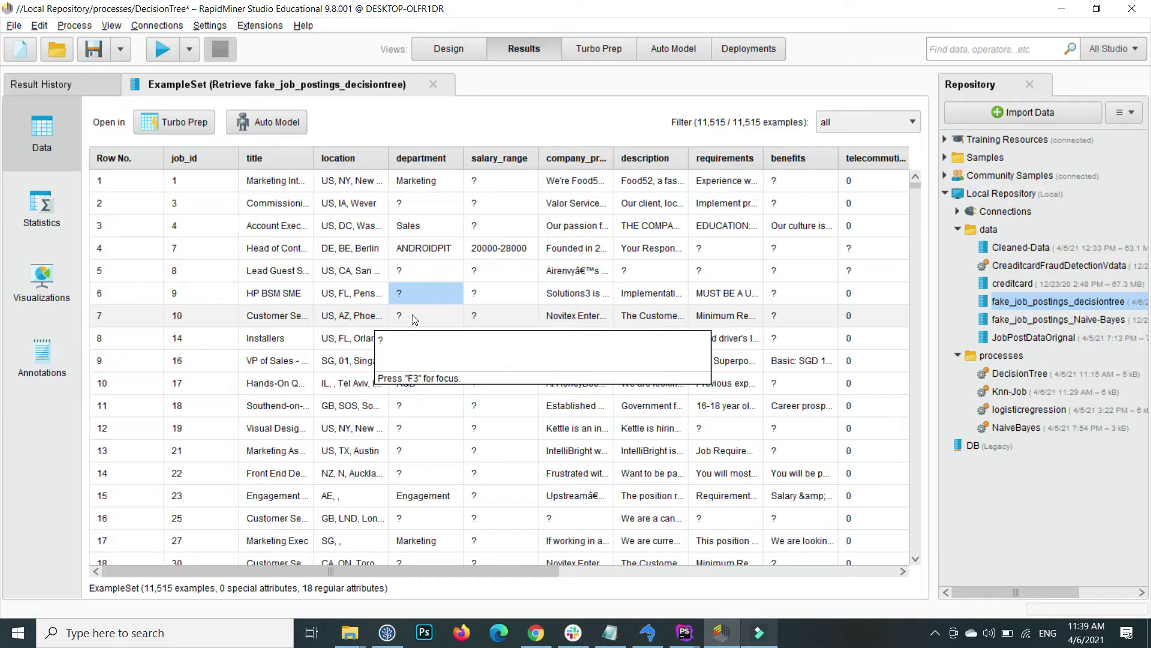
left_click(413, 319)
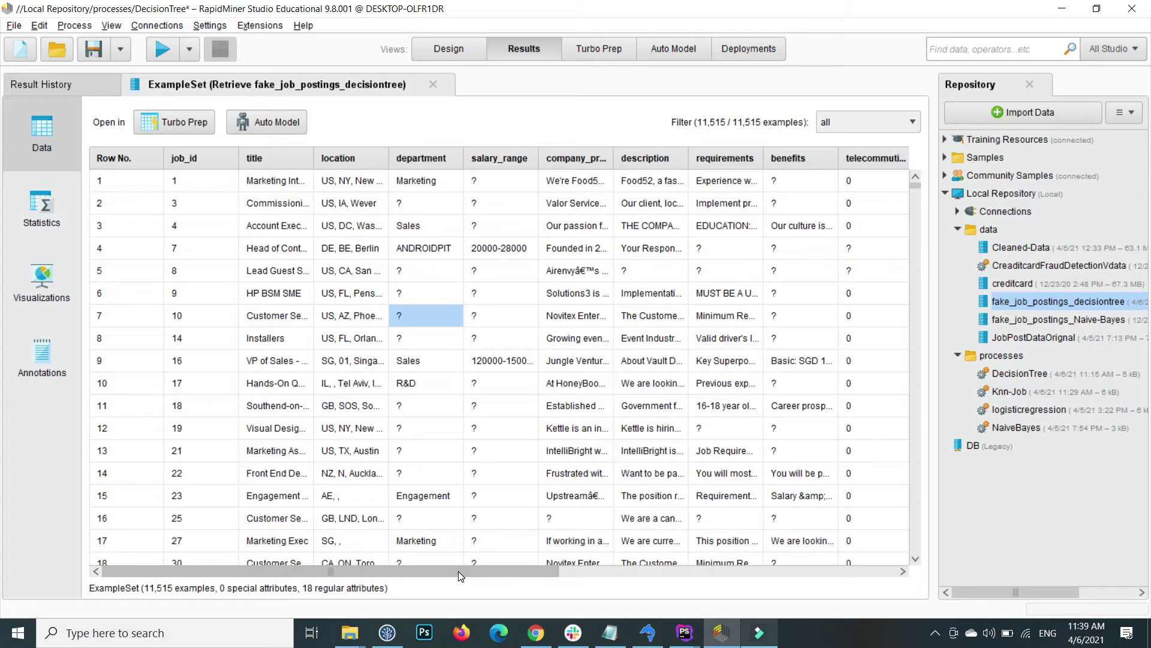
left_click_drag(461, 567, 825, 604)
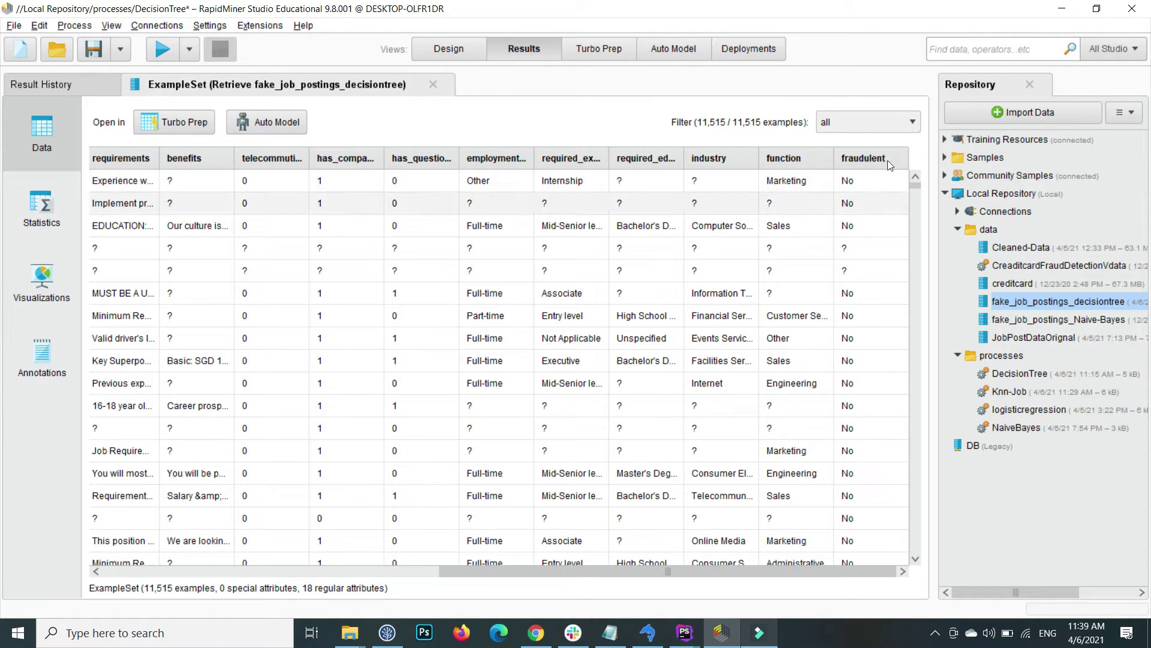
left_click(851, 247)
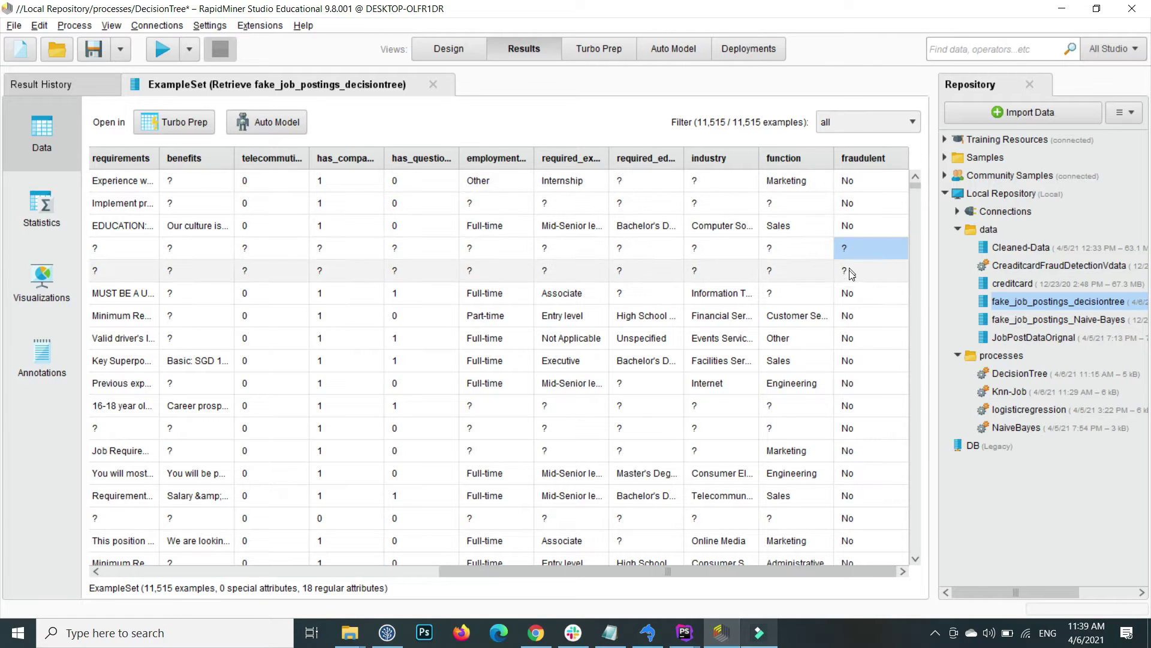
left_click(862, 272)
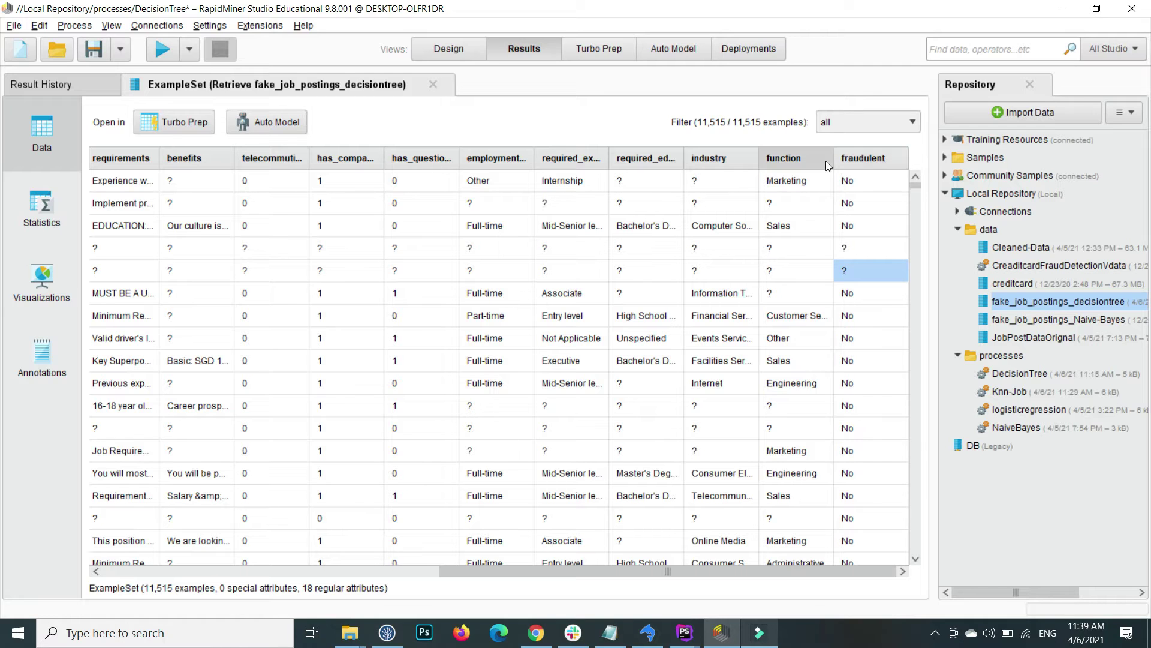
left_click(418, 46)
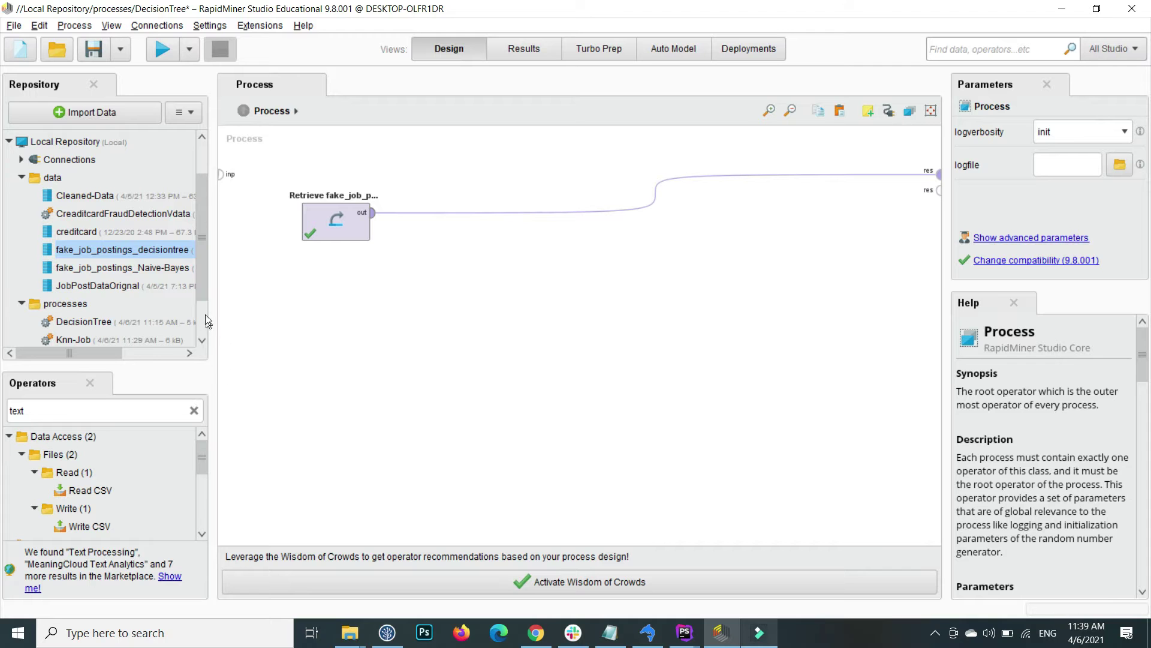
Step: Search 'missing va', insert Replace Missing Values between Retrieve and the output, and run
double_click(138, 406)
key("BackSpace")
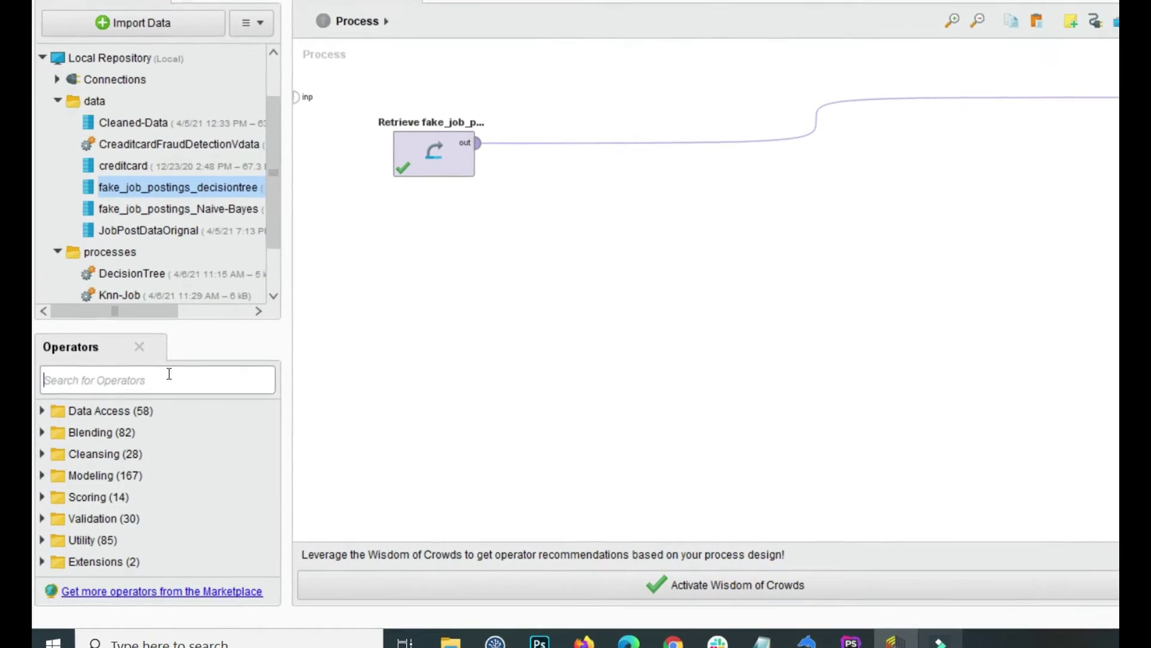
type("missing")
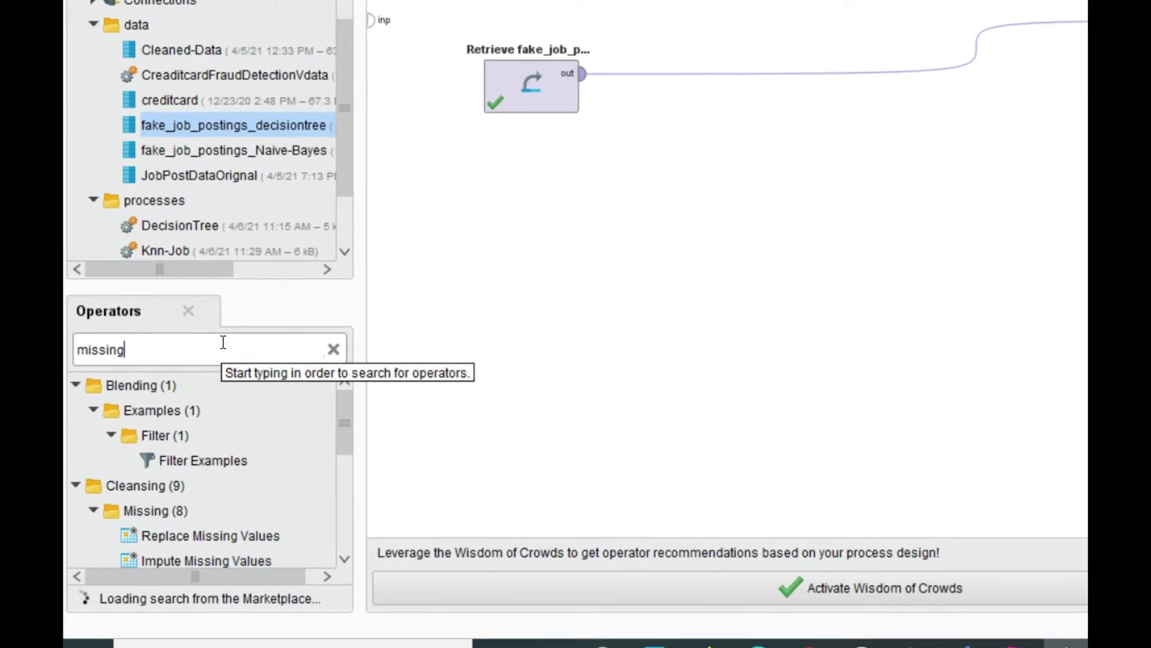
left_click_drag(231, 281, 238, 154)
left_click_drag(317, 73, 317, 84)
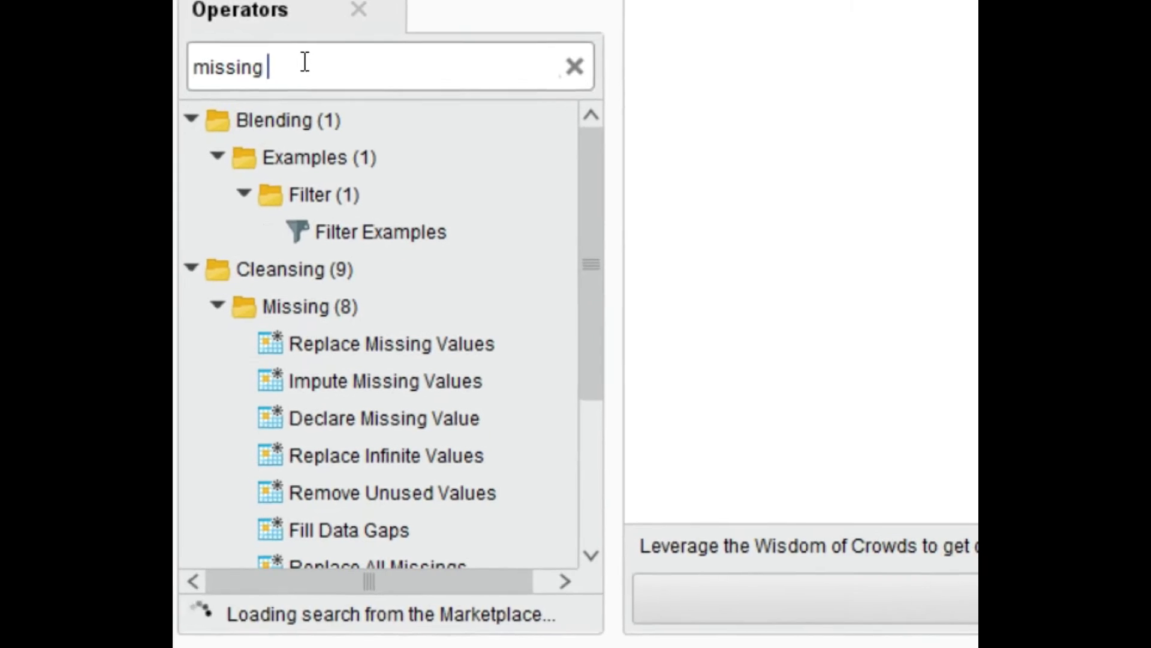
type("va")
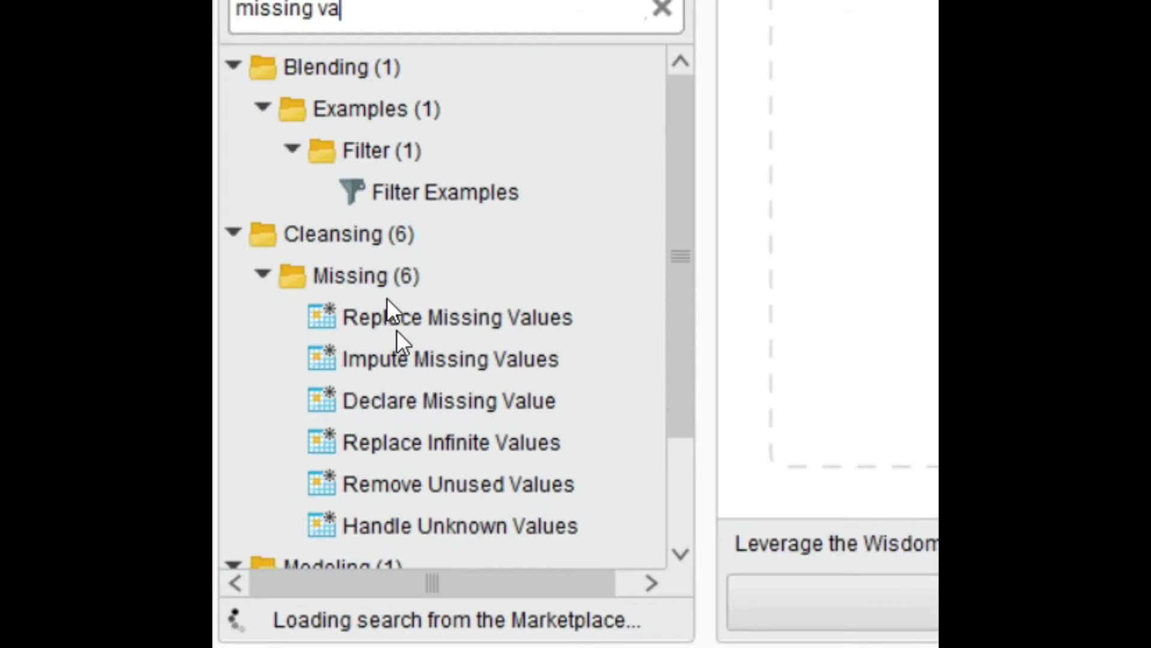
left_click_drag(393, 317, 1150, 0)
left_click_drag(429, 304, 443, 219)
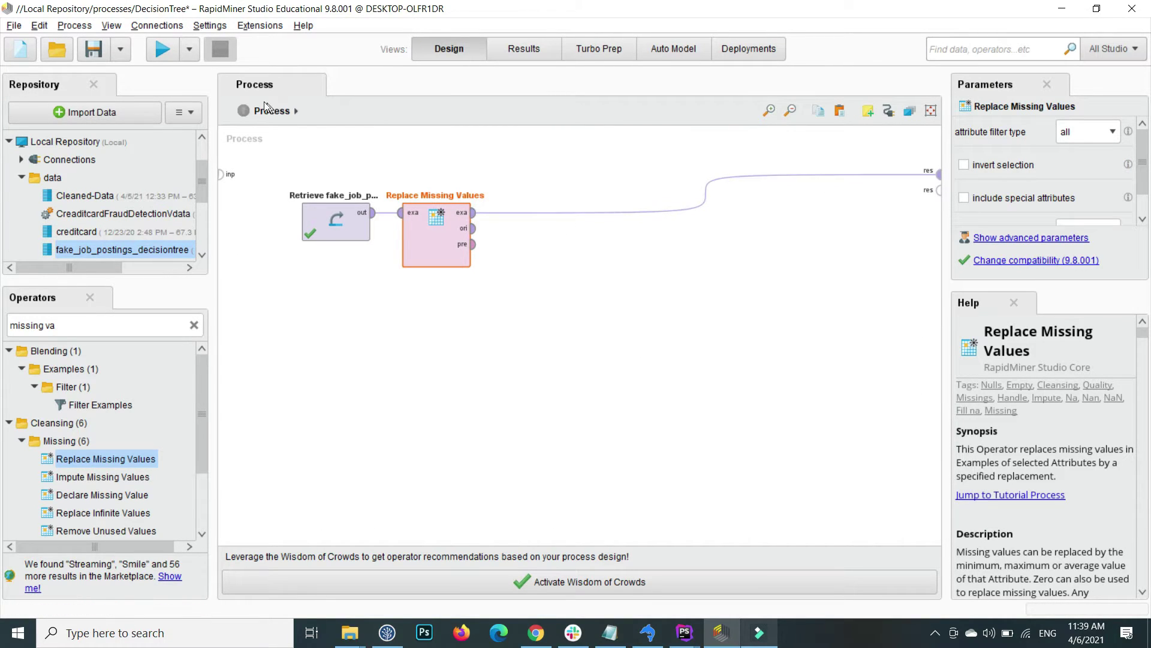
left_click(167, 56)
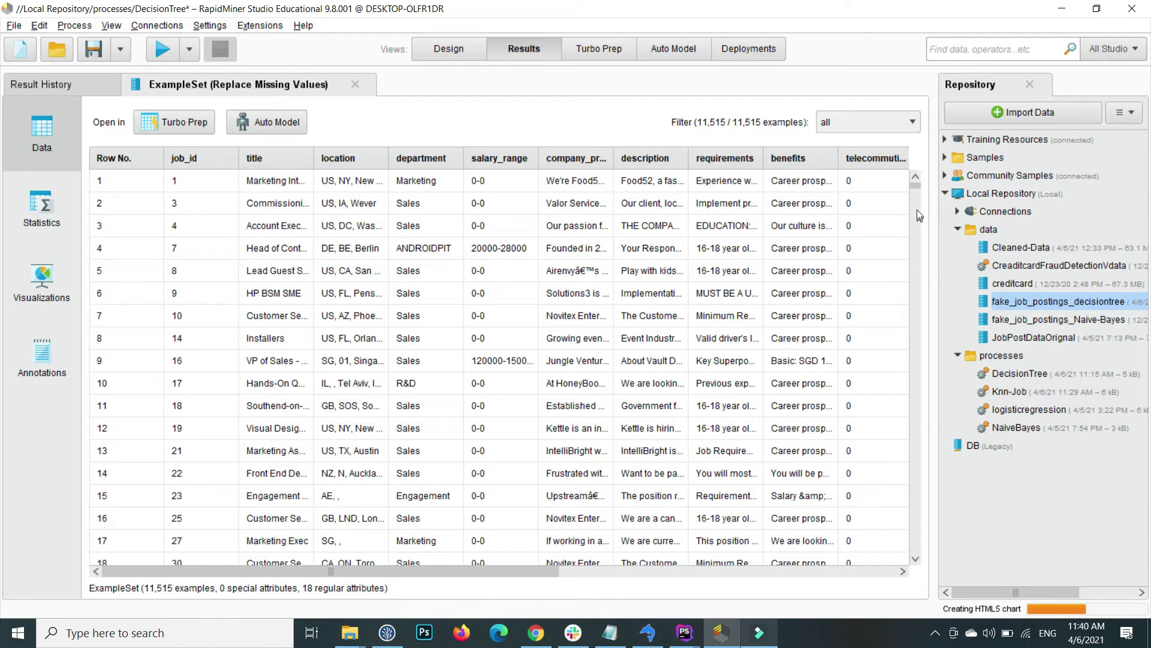
Step: Scroll the cleaned results, then confirm Replace Missing Values uses the default average replacement
left_click_drag(915, 189, 540, 292)
scroll(509, 566, "right", 6)
left_click(449, 49)
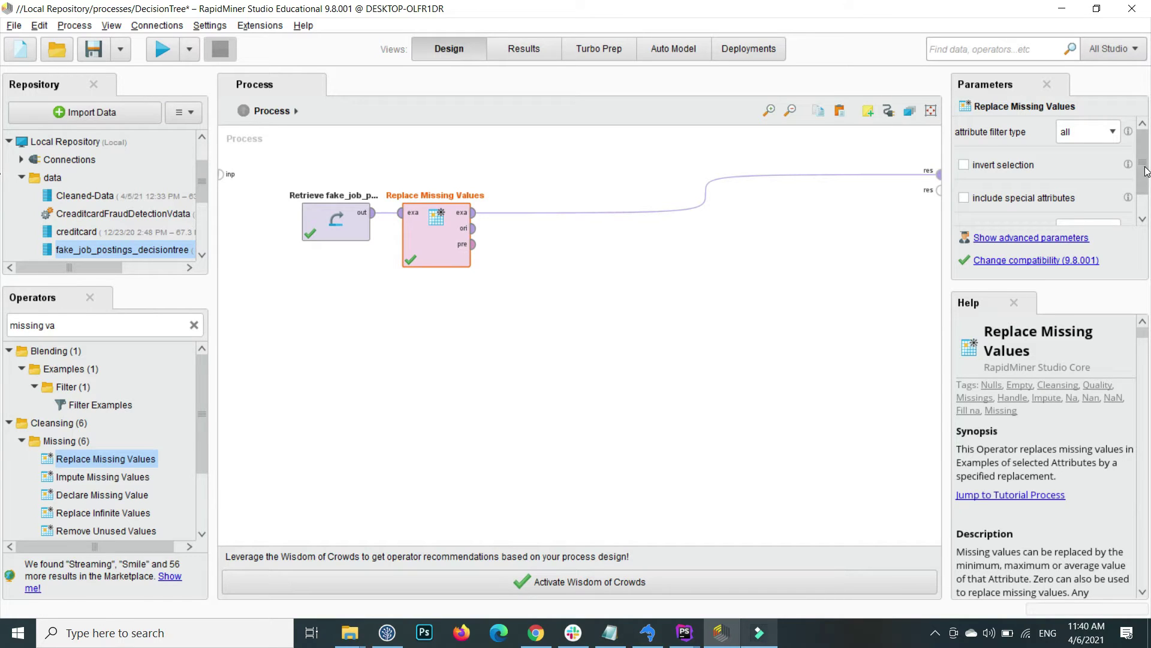
scroll(1145, 171, "down", 1)
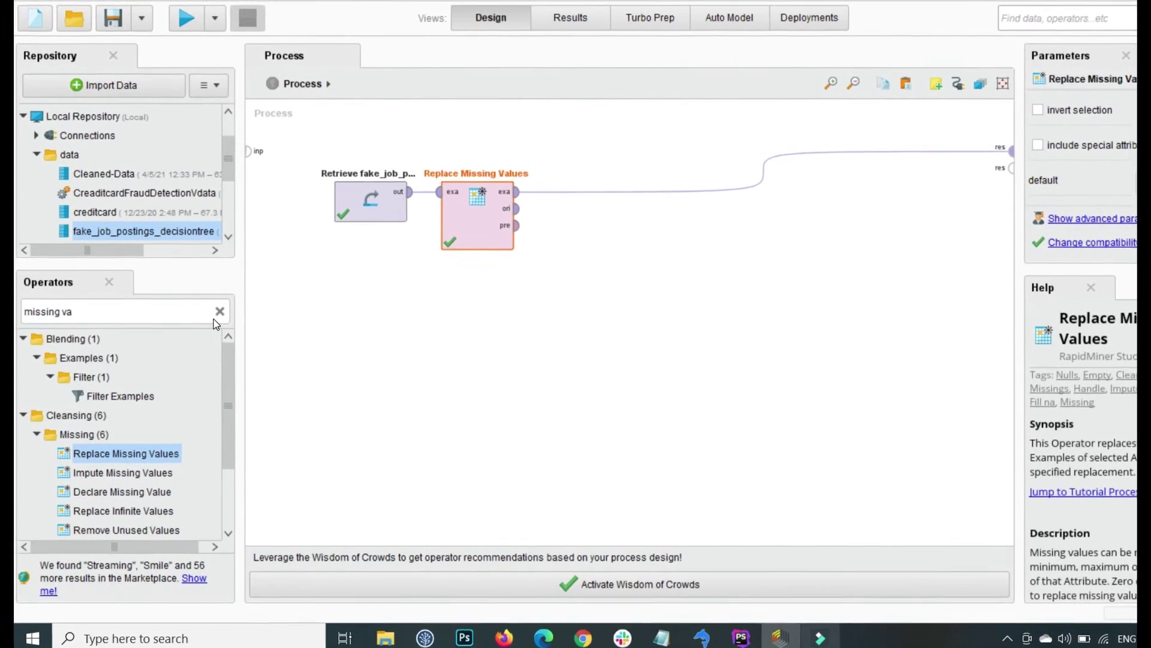
Step: Search 'set rol' and add a Set Role operator after Replace Missing Values
triple_click(124, 304)
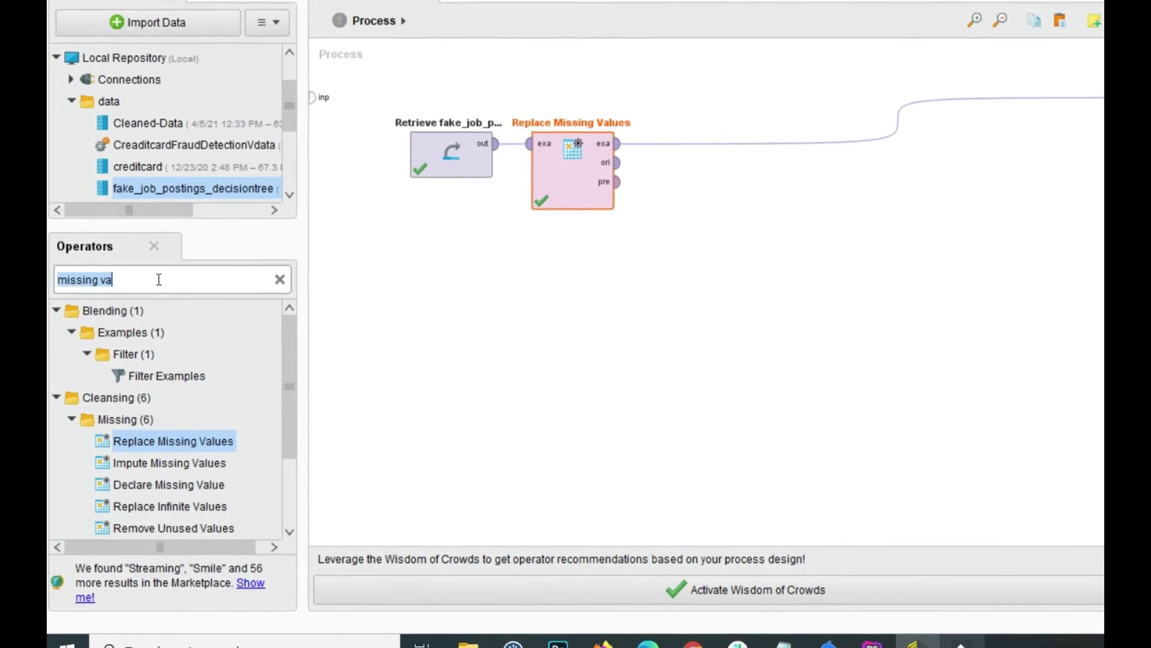
type("se")
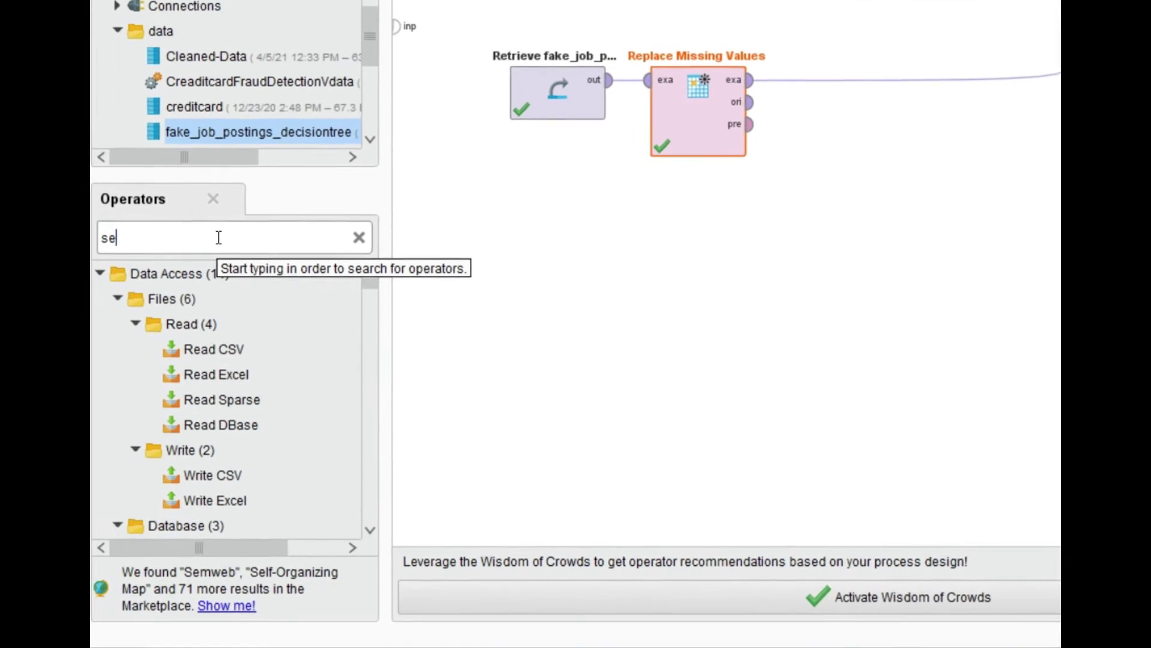
type("t r")
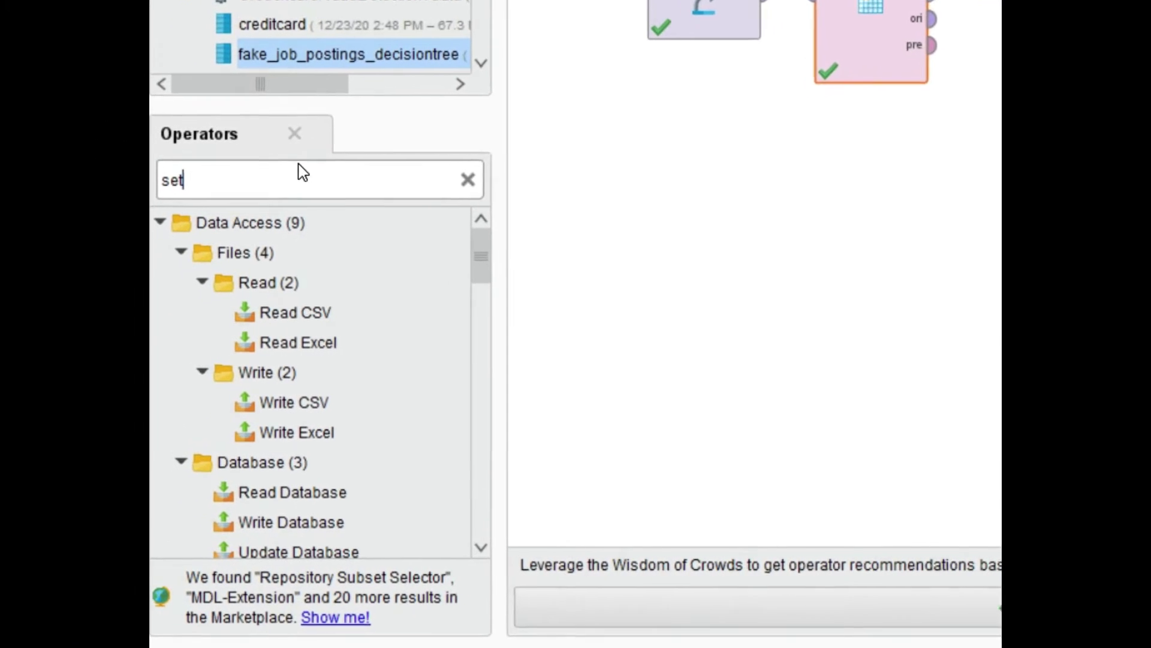
type("ol")
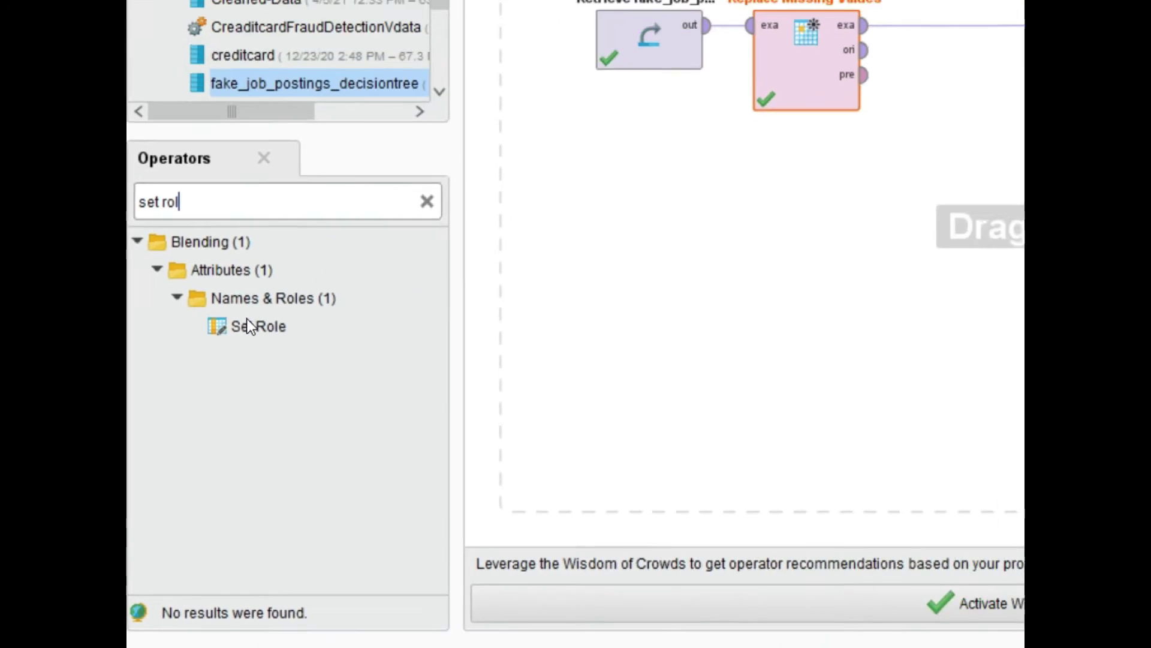
left_click_drag(247, 318, 979, 23)
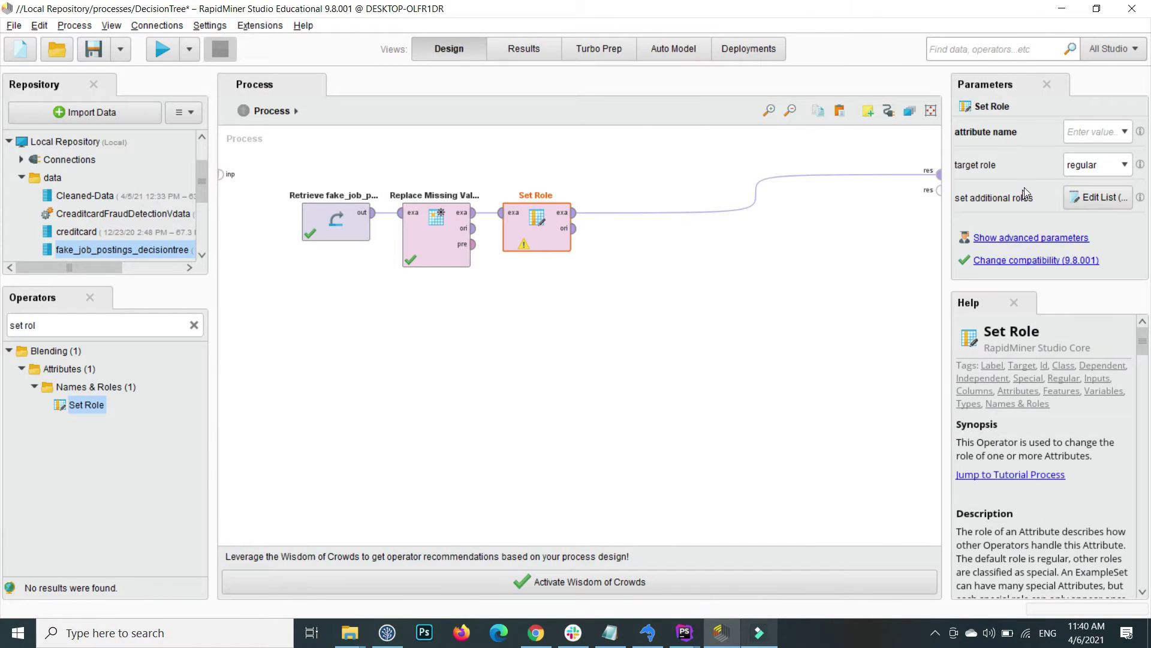
Step: Set Set Role's attribute name to fraudulent with target role label, then run the process
left_click(1114, 133)
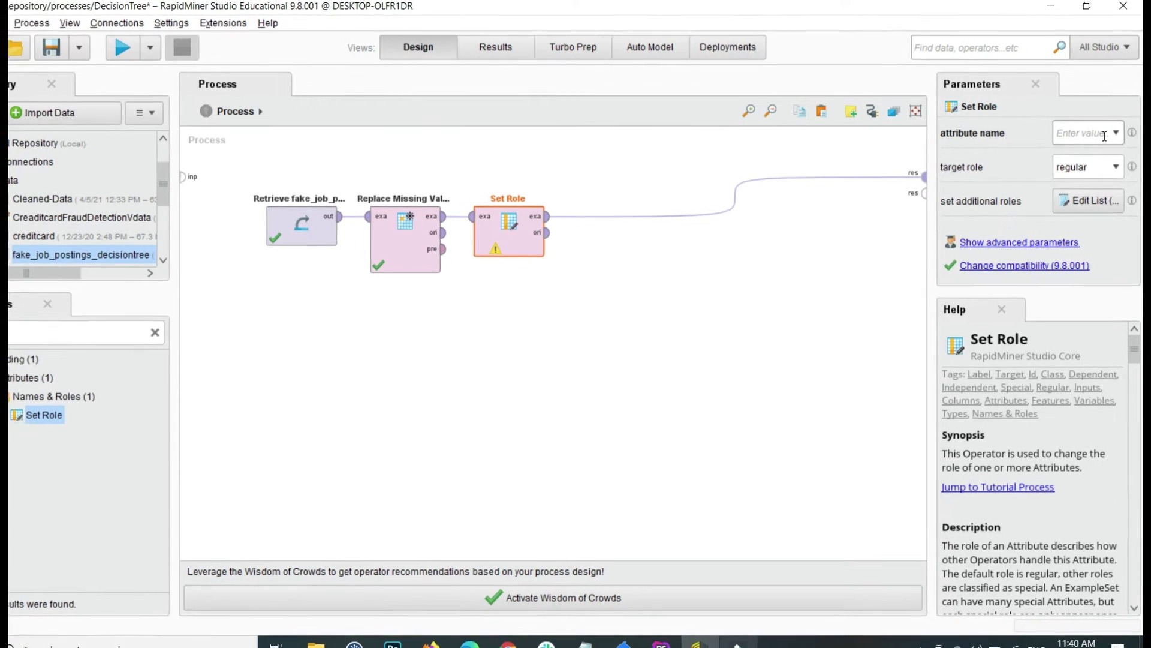
type("far")
key("BackSpace")
key("BackSpace")
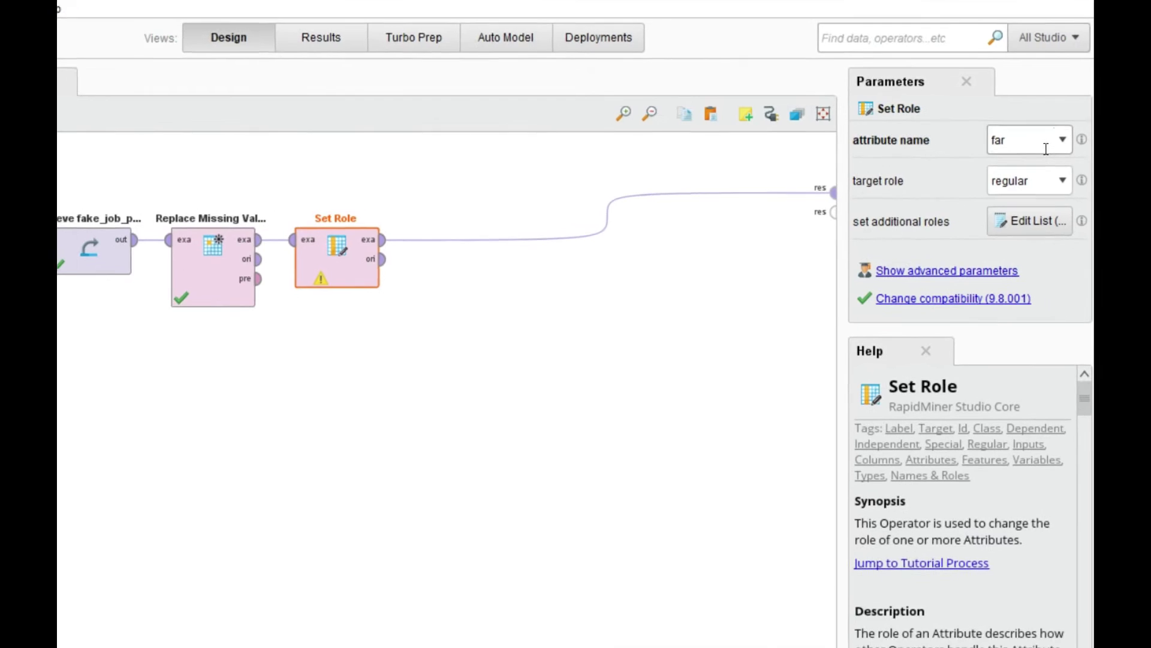
type("raudulent")
key("Return")
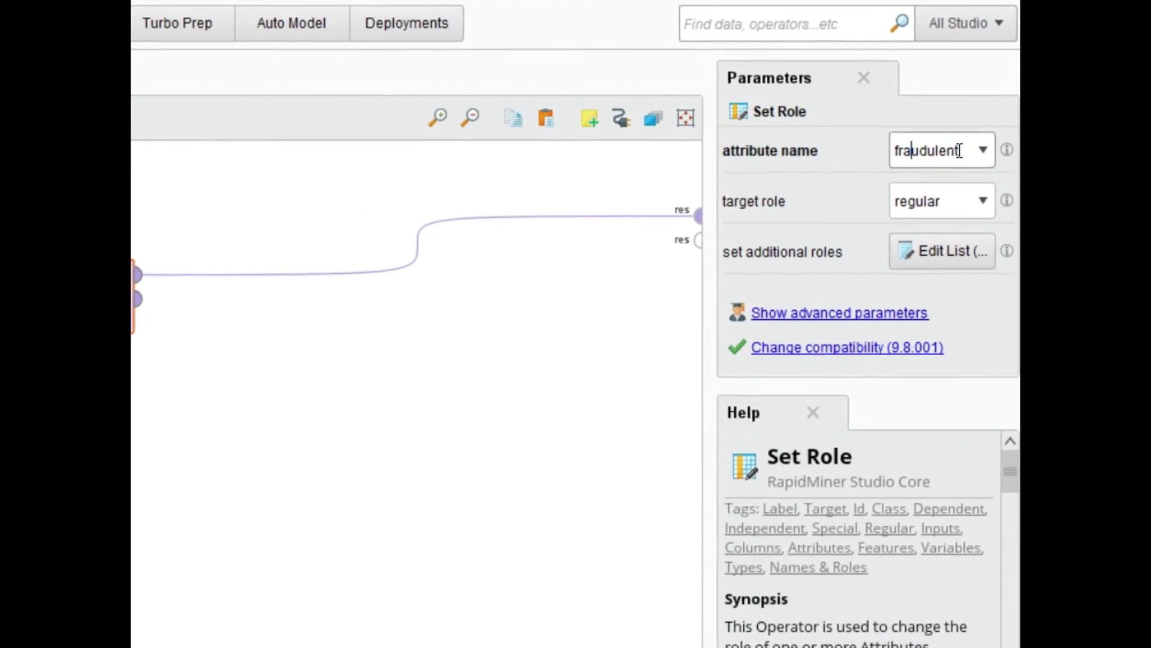
left_click(1006, 197)
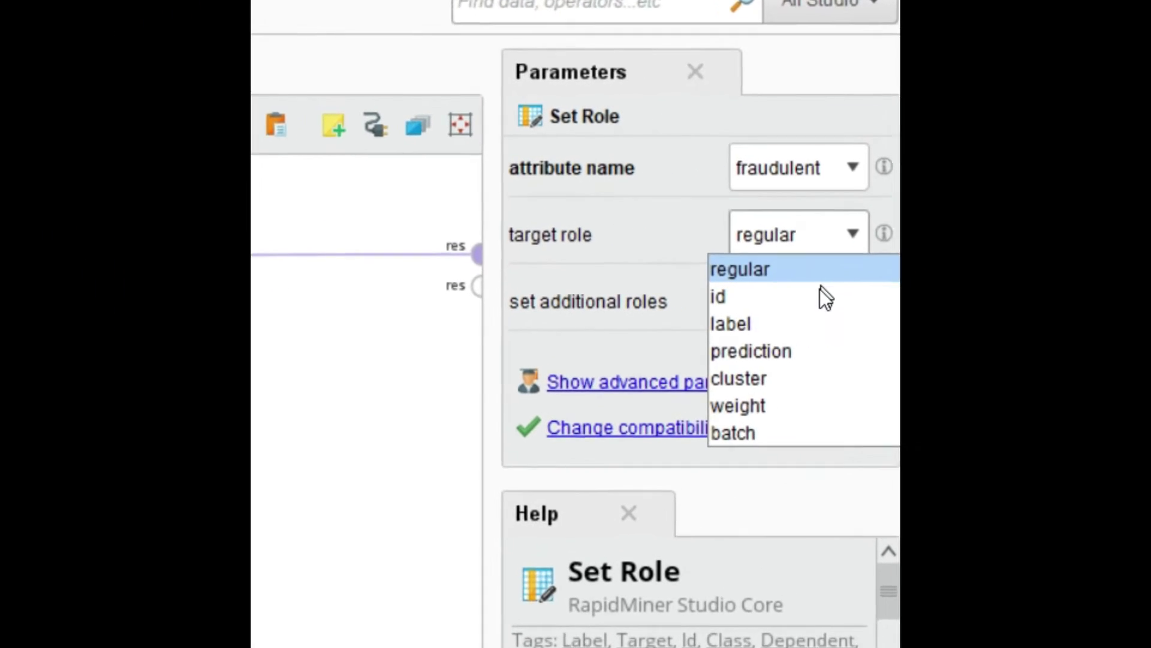
left_click(828, 308)
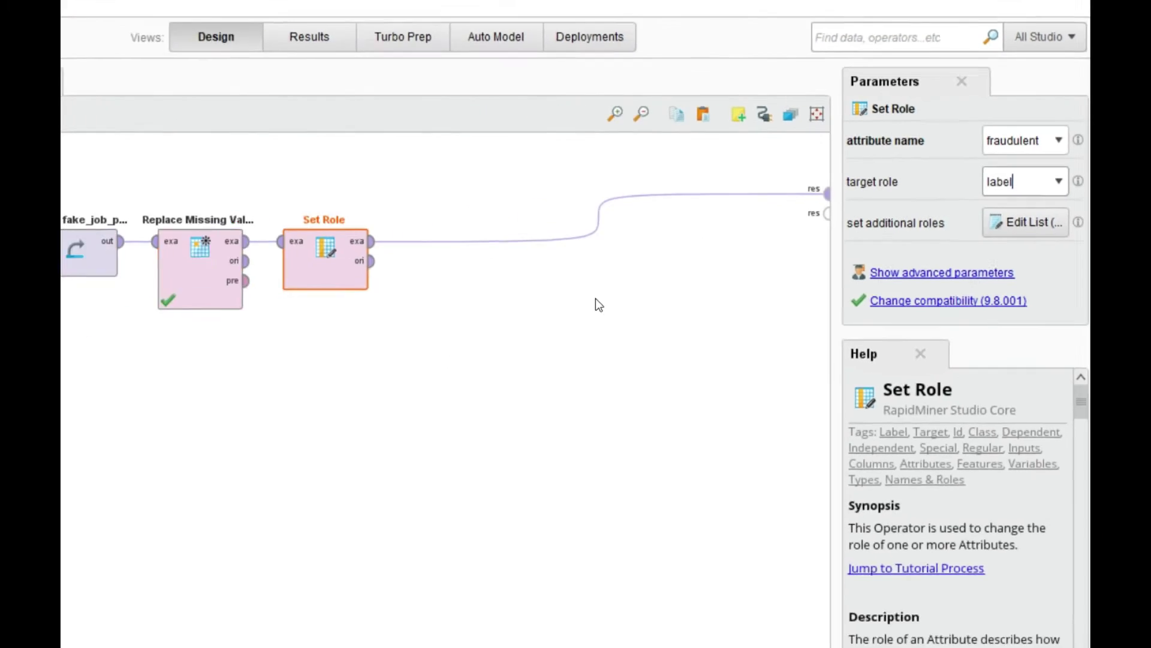
left_click(595, 305)
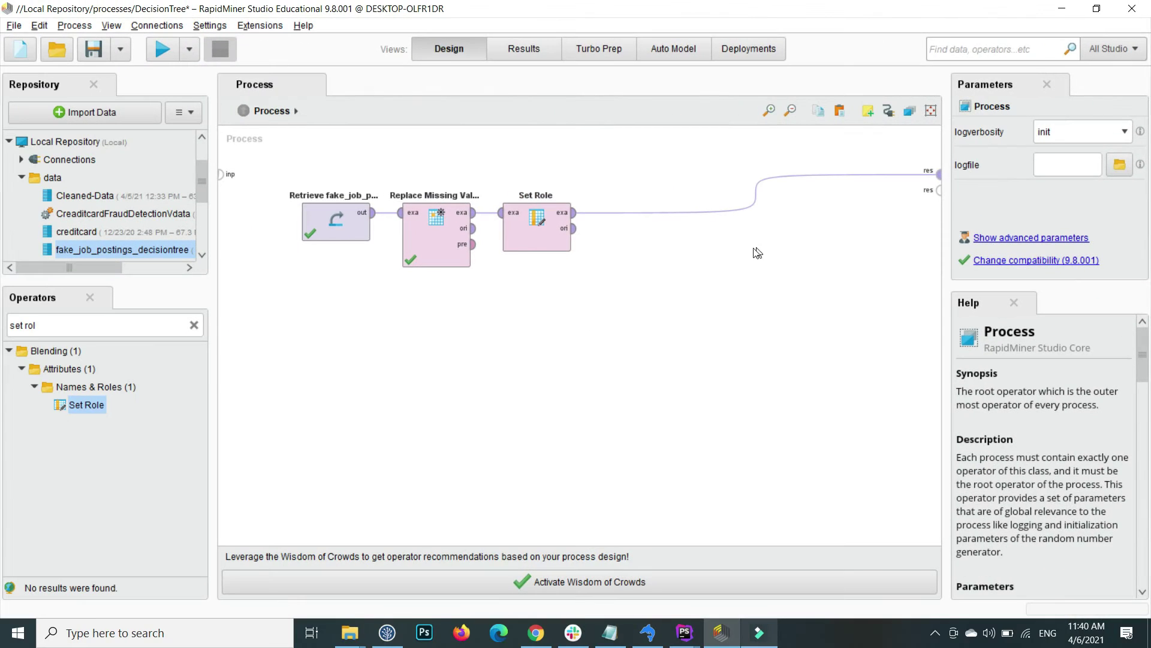
left_click(326, 259)
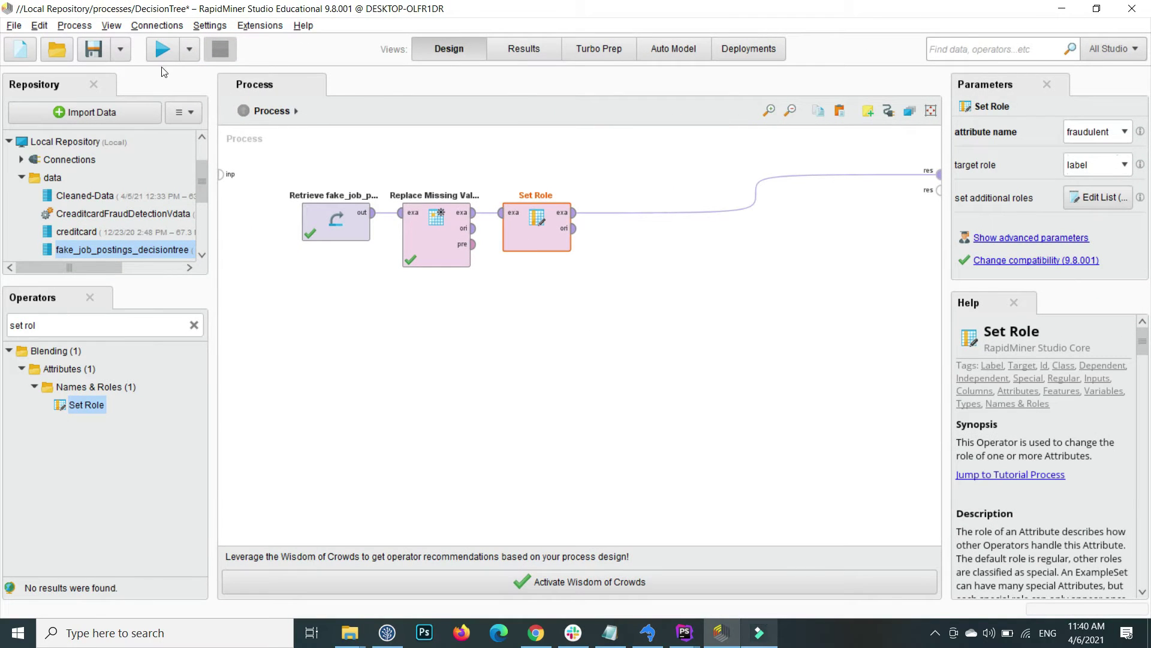
left_click(160, 55)
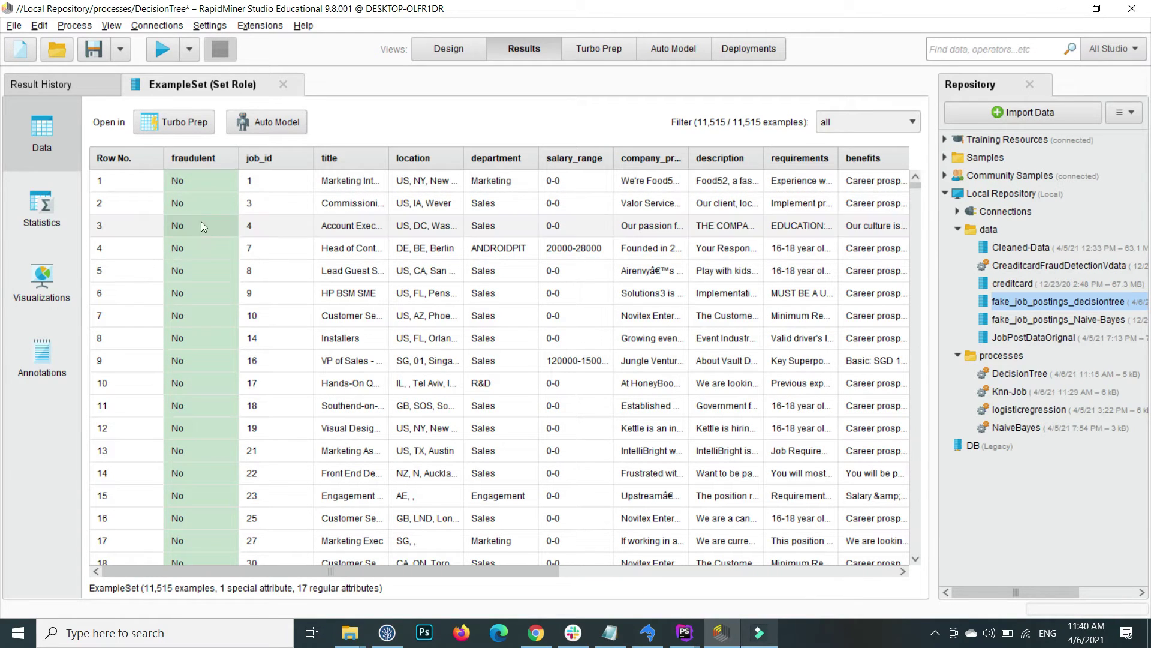
Step: In Design view, shift Retrieve, Replace Missing Values and Set Role left into a compact row
left_click(447, 51)
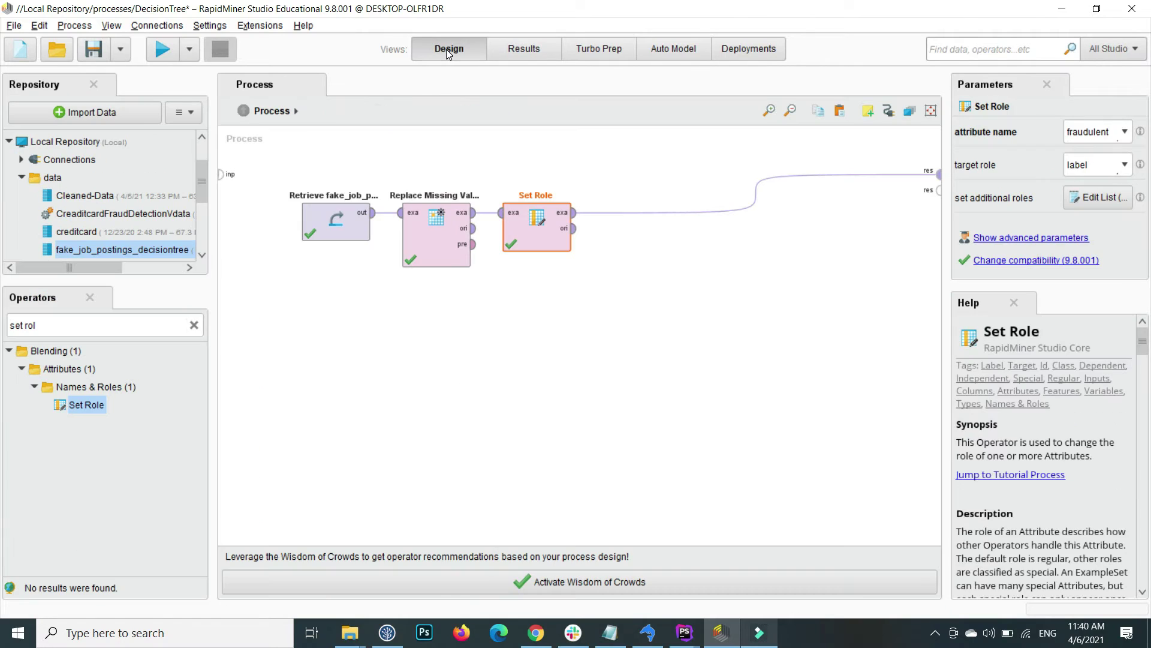
left_click_drag(338, 239, 292, 233)
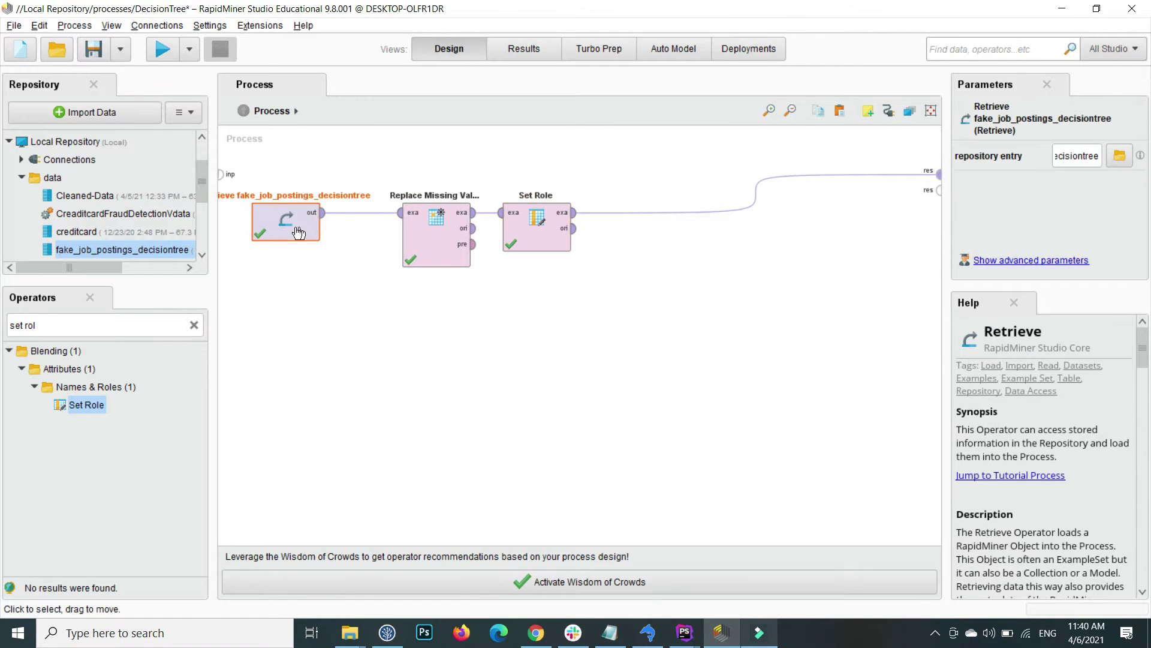
left_click_drag(406, 244, 355, 243)
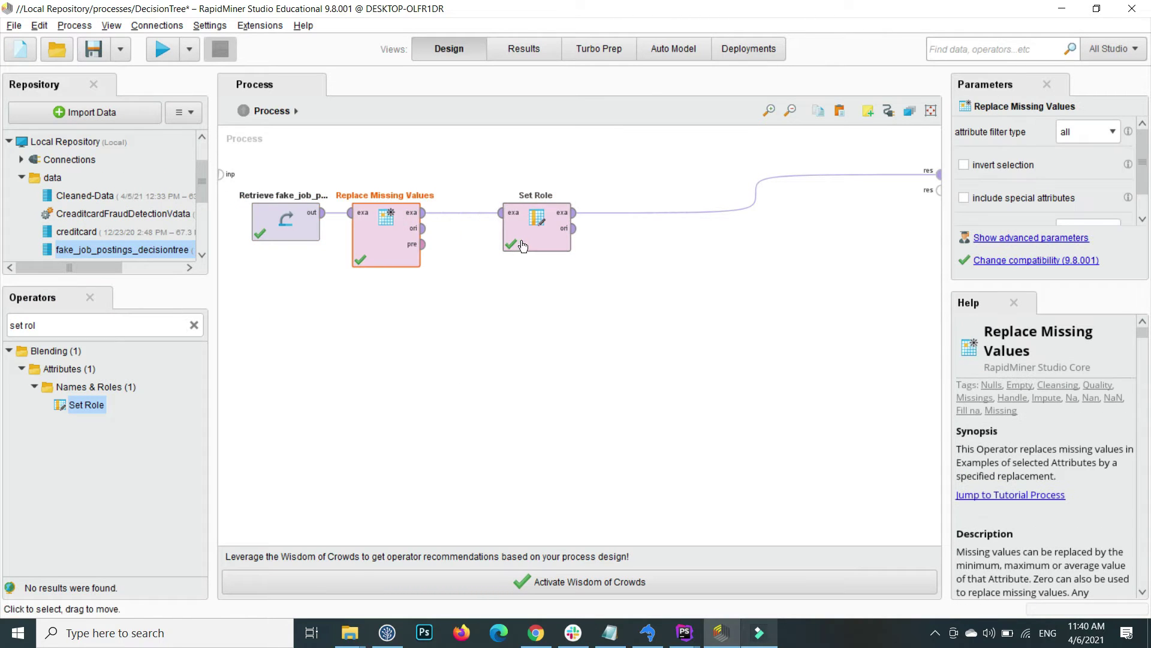
left_click(501, 239)
left_click_drag(501, 239, 451, 239)
left_click(537, 294)
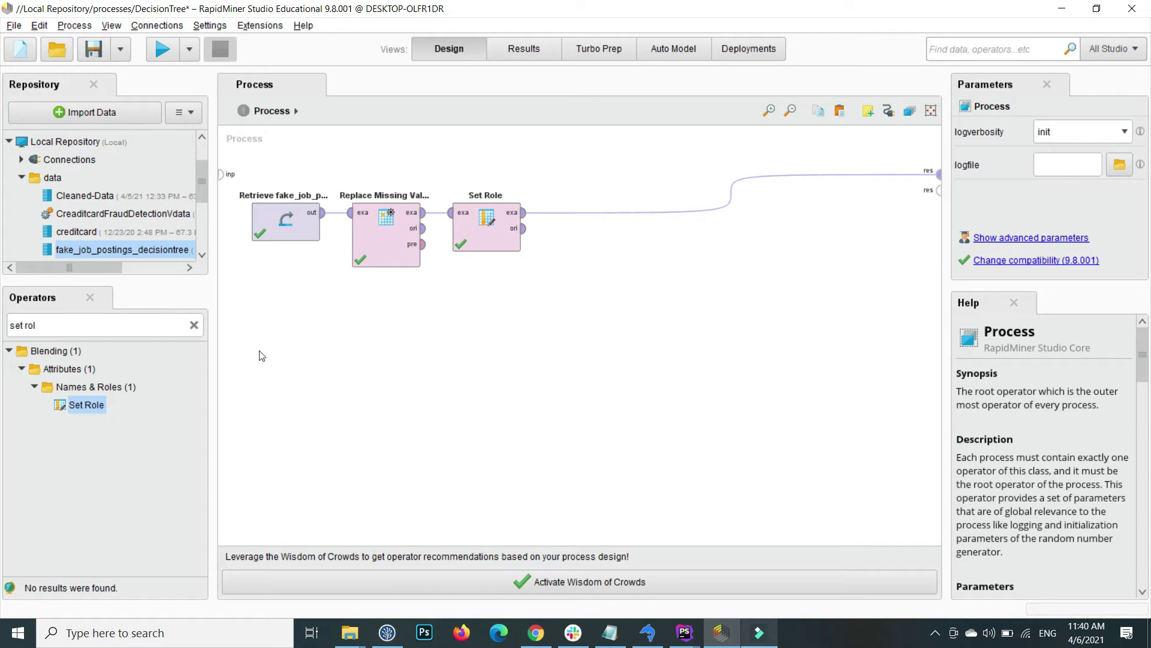
Step: Search 'split' and place a Split Data operator on the canvas after Set Role
left_click(194, 326)
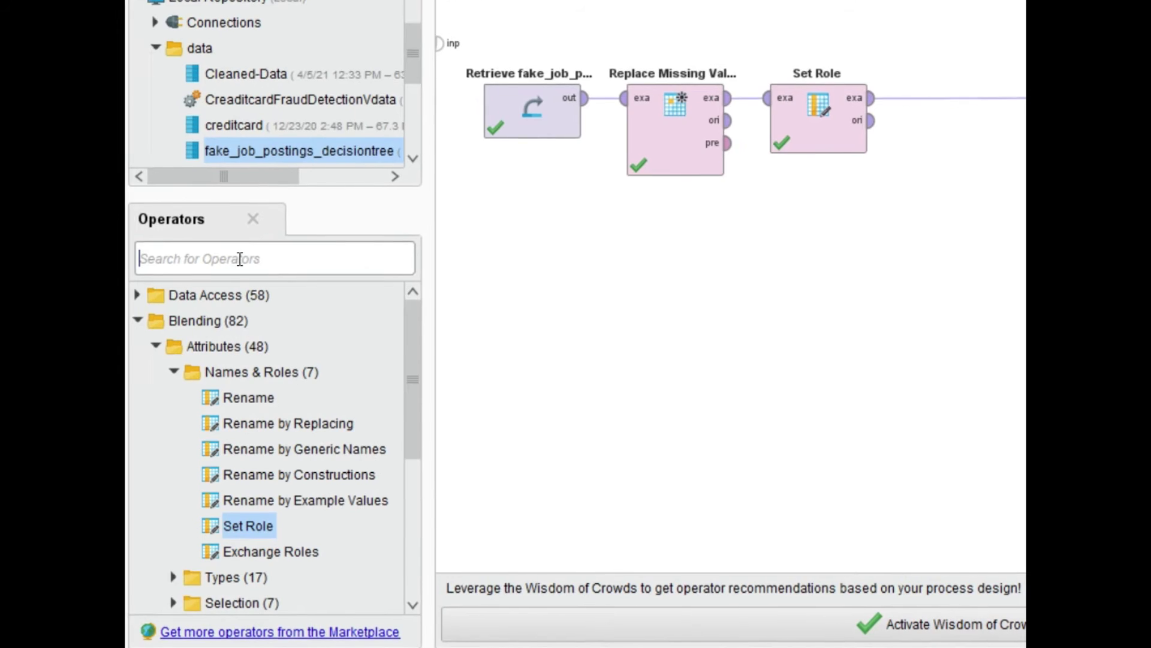
type("split")
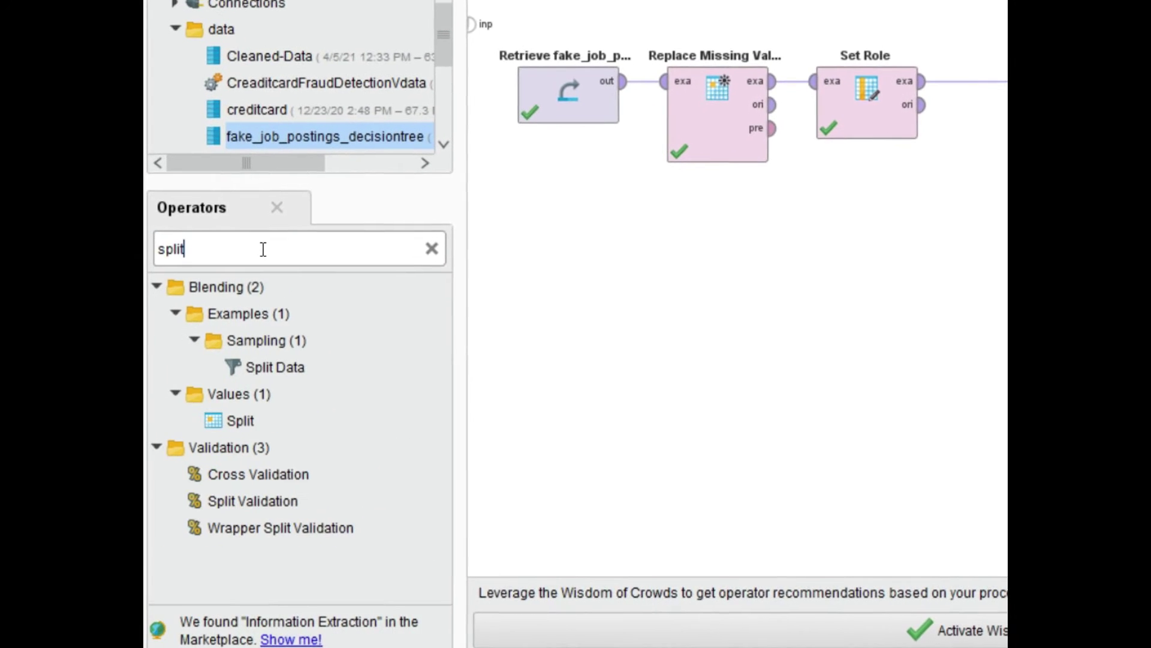
left_click(261, 366)
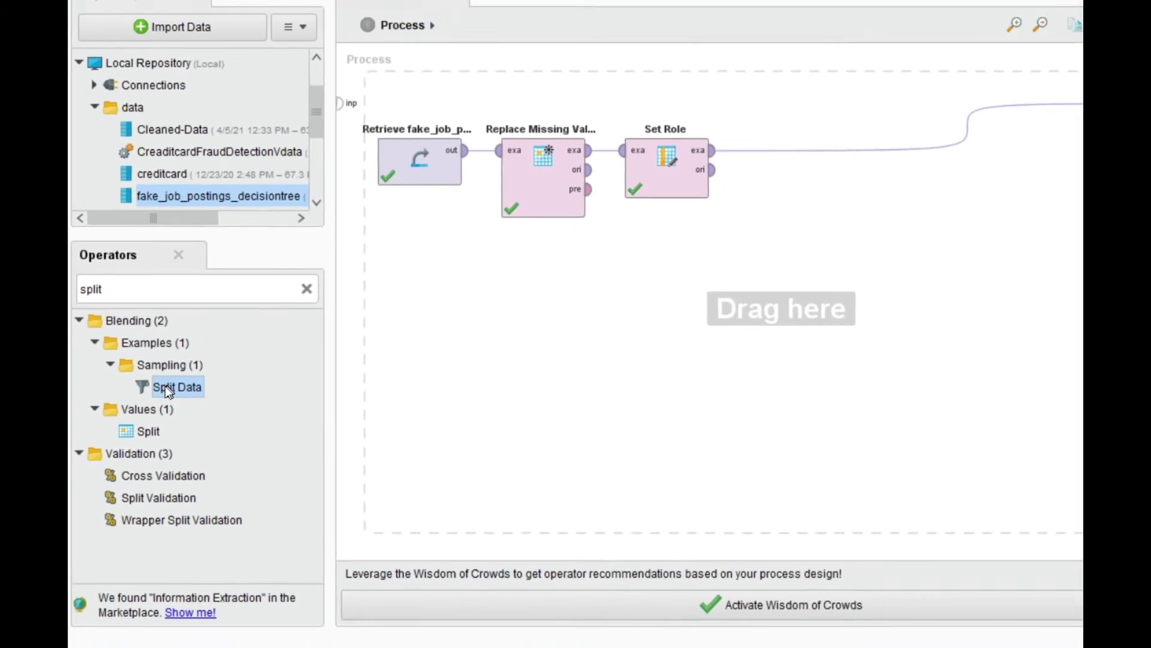
left_click_drag(164, 387, 788, 159)
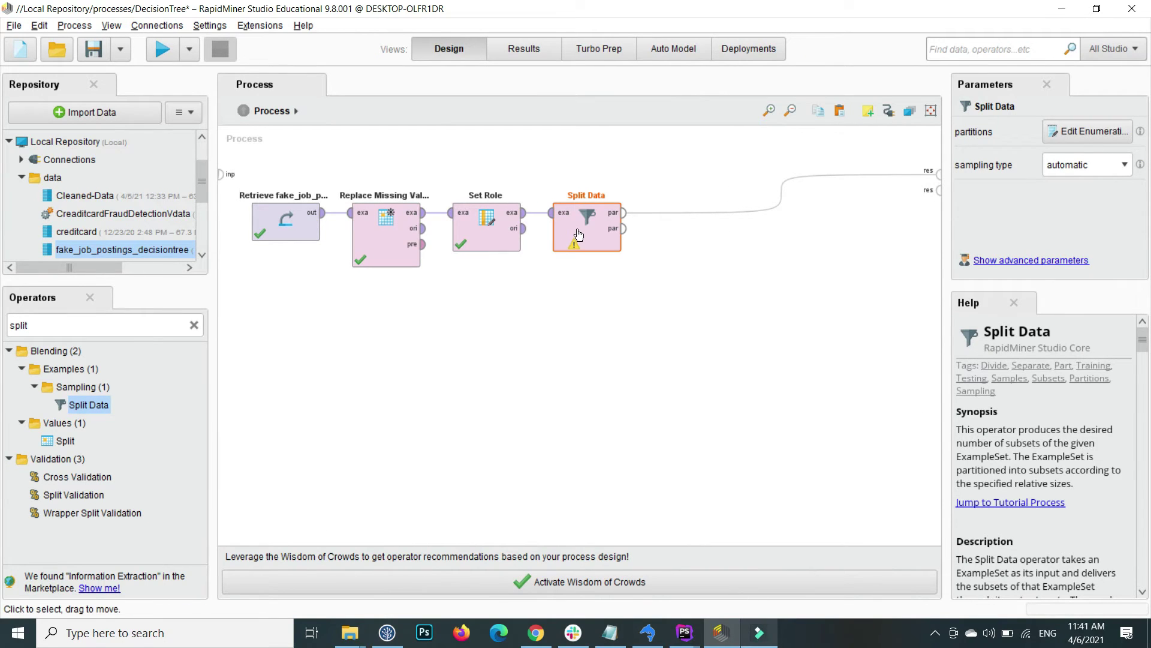
Step: Enter Split Data partition ratios 0.7 and 0.3, then reopen the list to verify them
left_click(1084, 135)
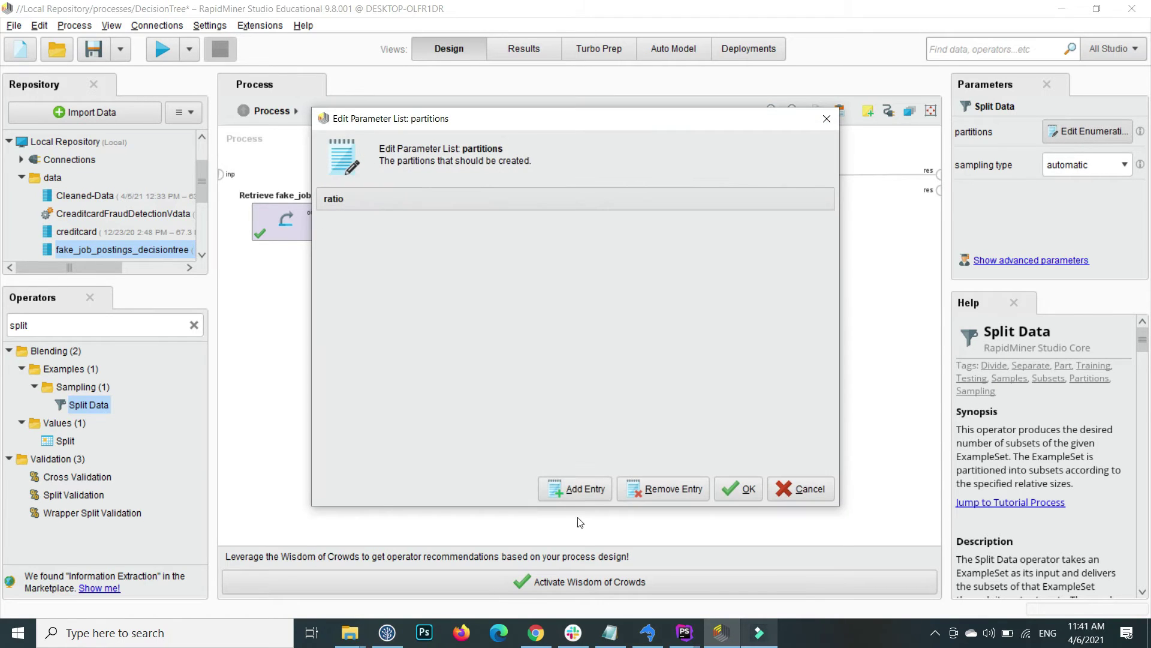
left_click(581, 496)
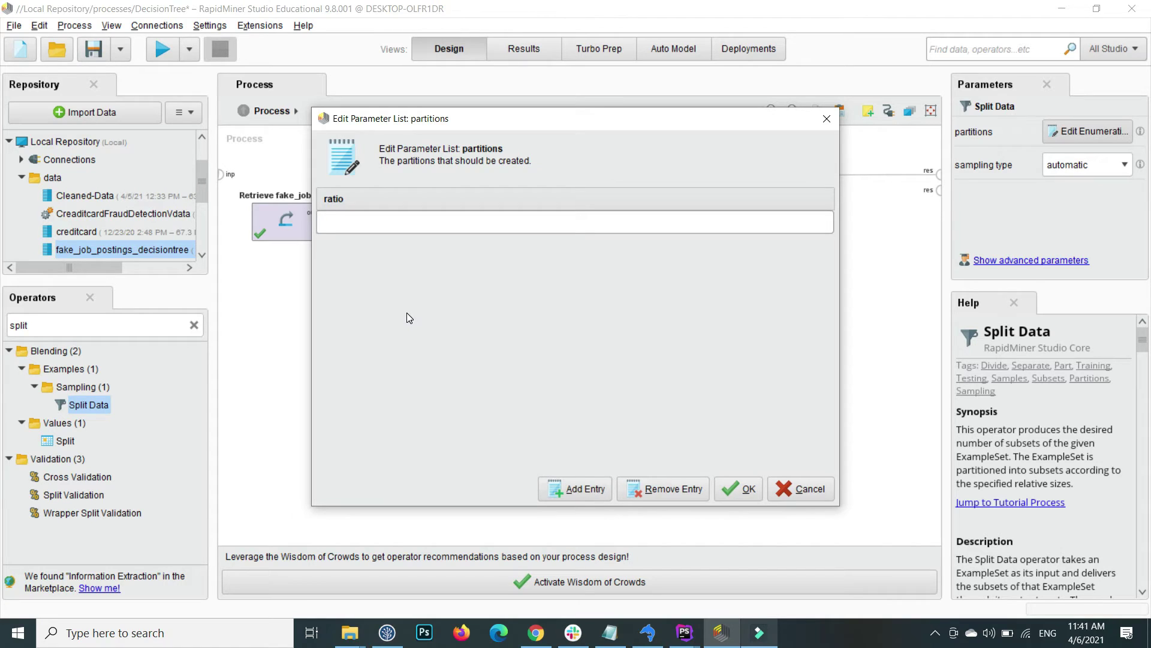
type("0.7")
left_click(579, 489)
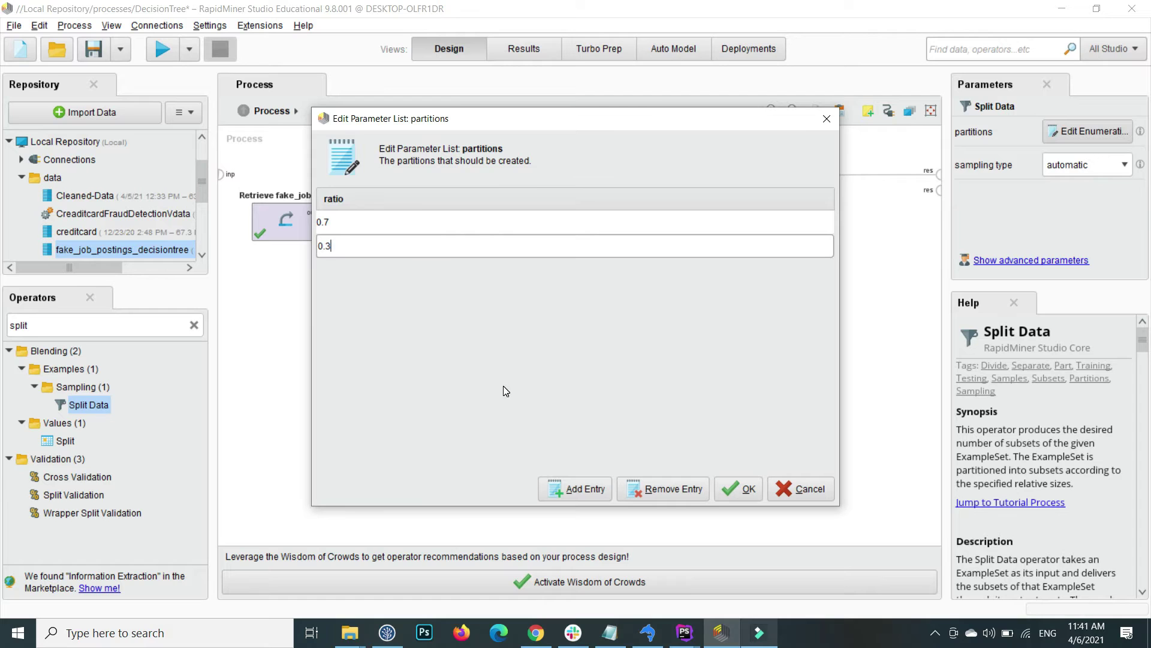
left_click(726, 488)
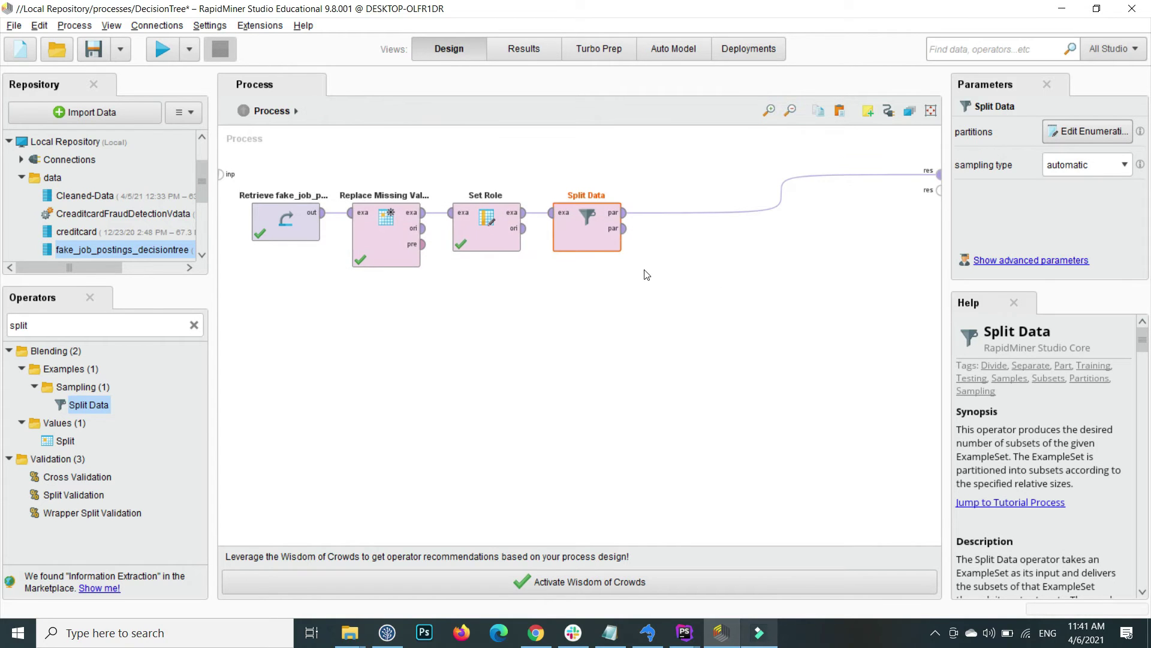
left_click(1087, 131)
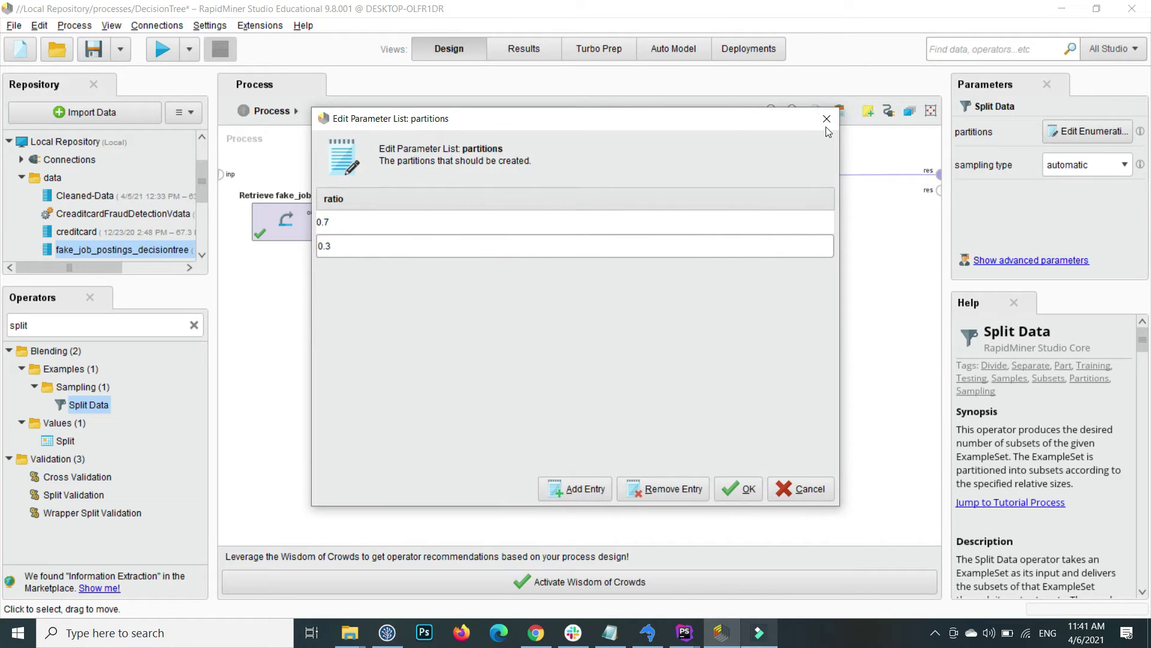
left_click(827, 119)
Step: Disconnect Split Data from the result and add a Random Forest operator to its right
left_click(786, 197, "alt")
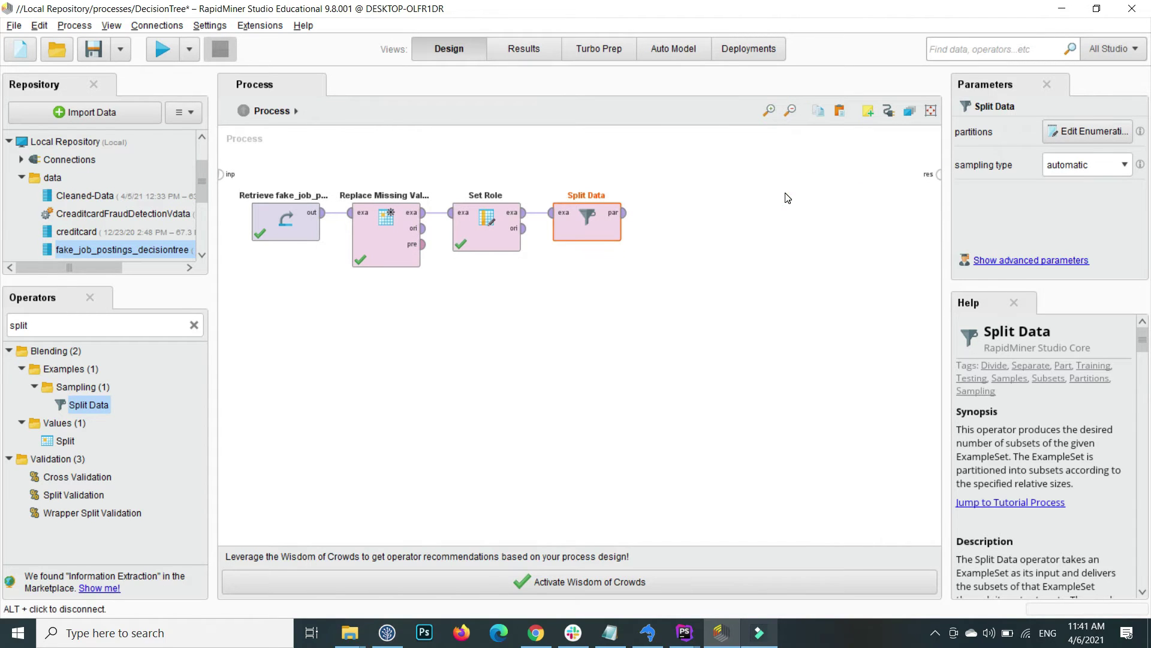
left_click(193, 325)
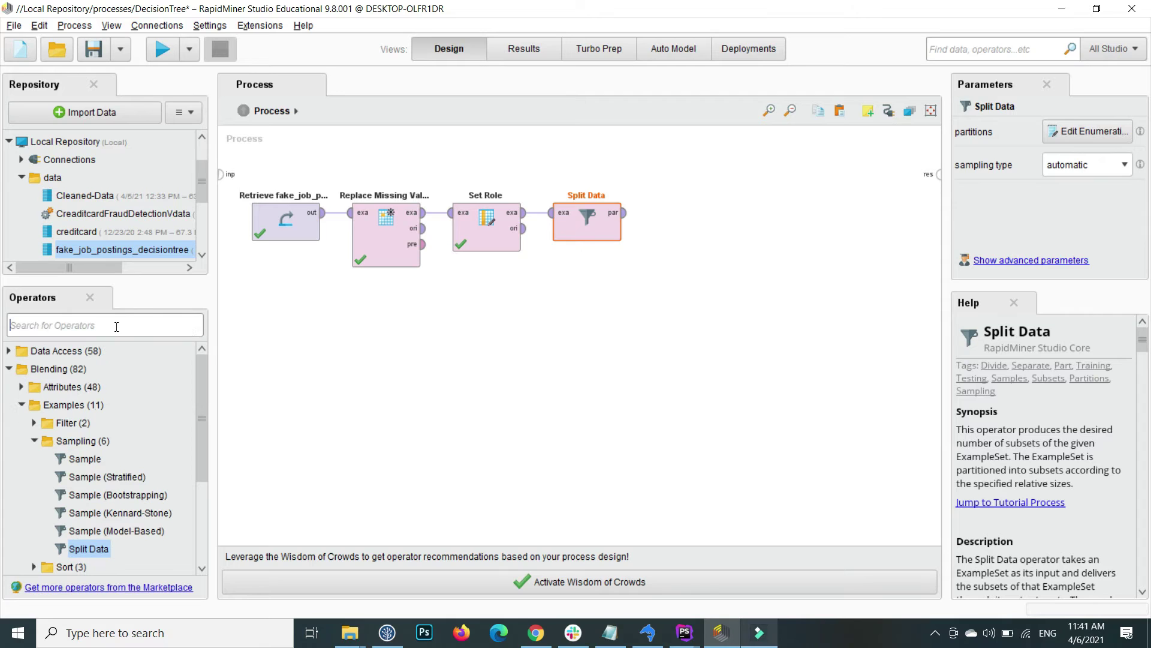
left_click(116, 326)
type("random")
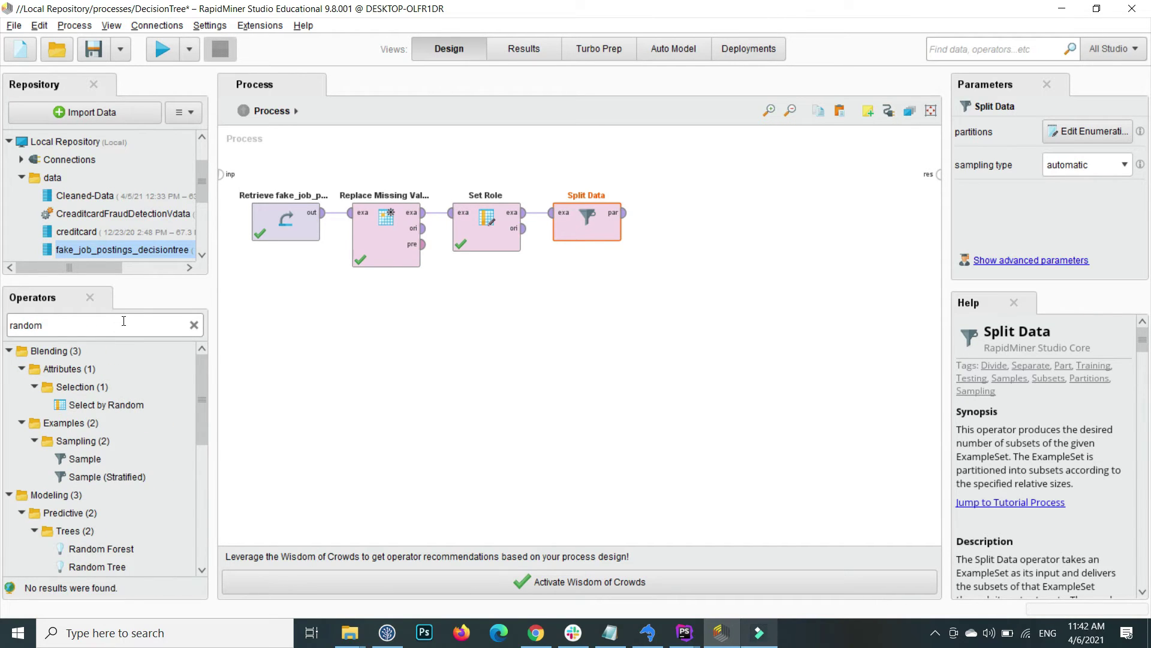
left_click_drag(115, 550, 116, 557)
scroll(200, 449, "down", 3)
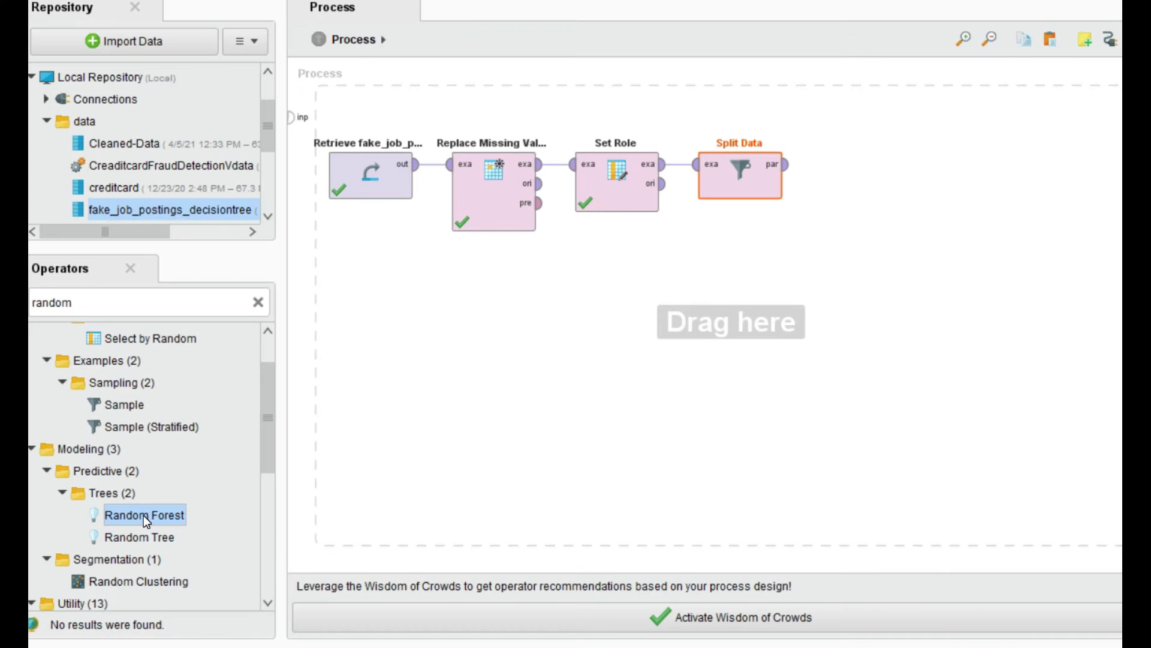
left_click_drag(107, 502, 263, 488)
left_click_drag(345, 509, 887, 180)
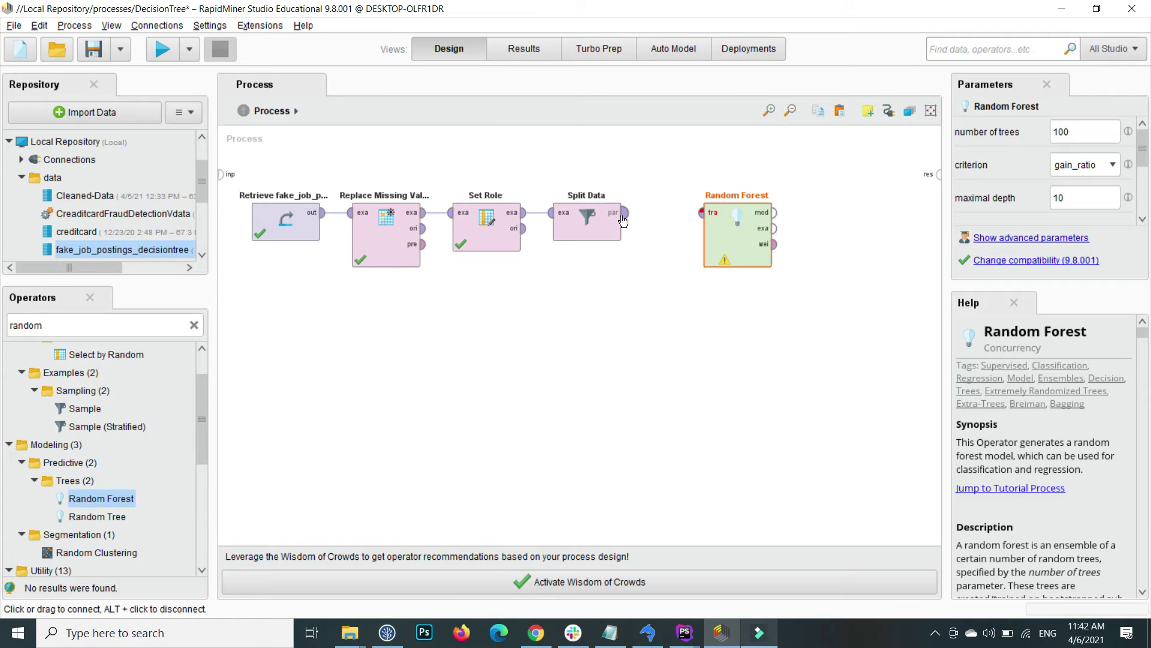
Step: Feed Split Data's first partition into Random Forest's training input and tidy its position
left_click(627, 217)
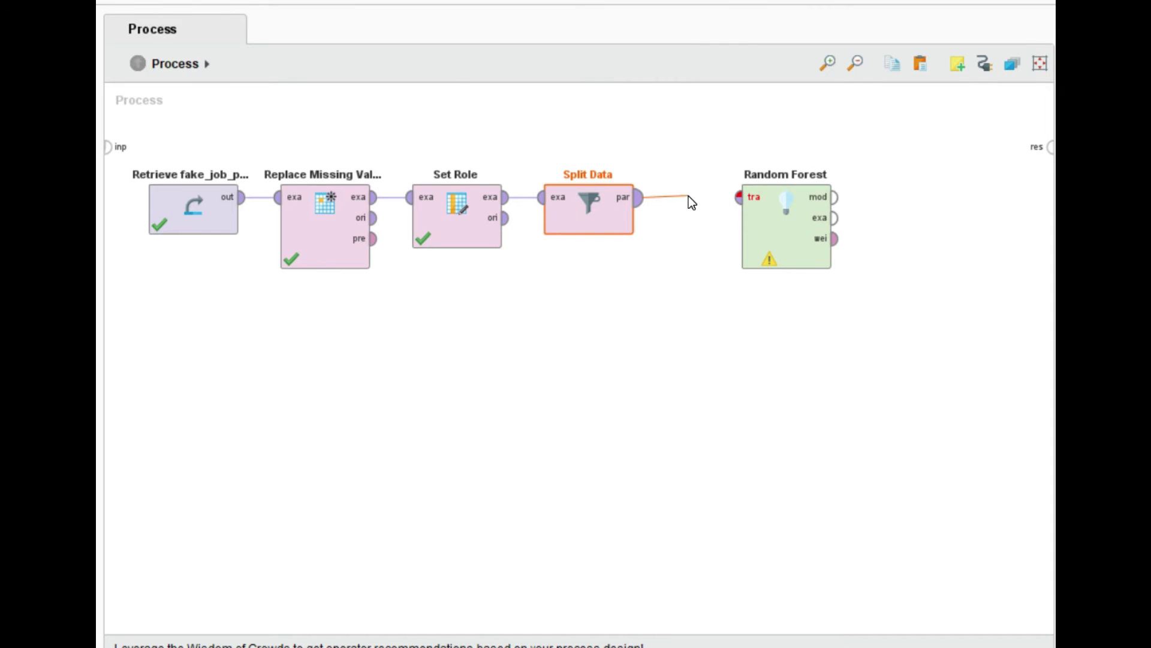
left_click(740, 198)
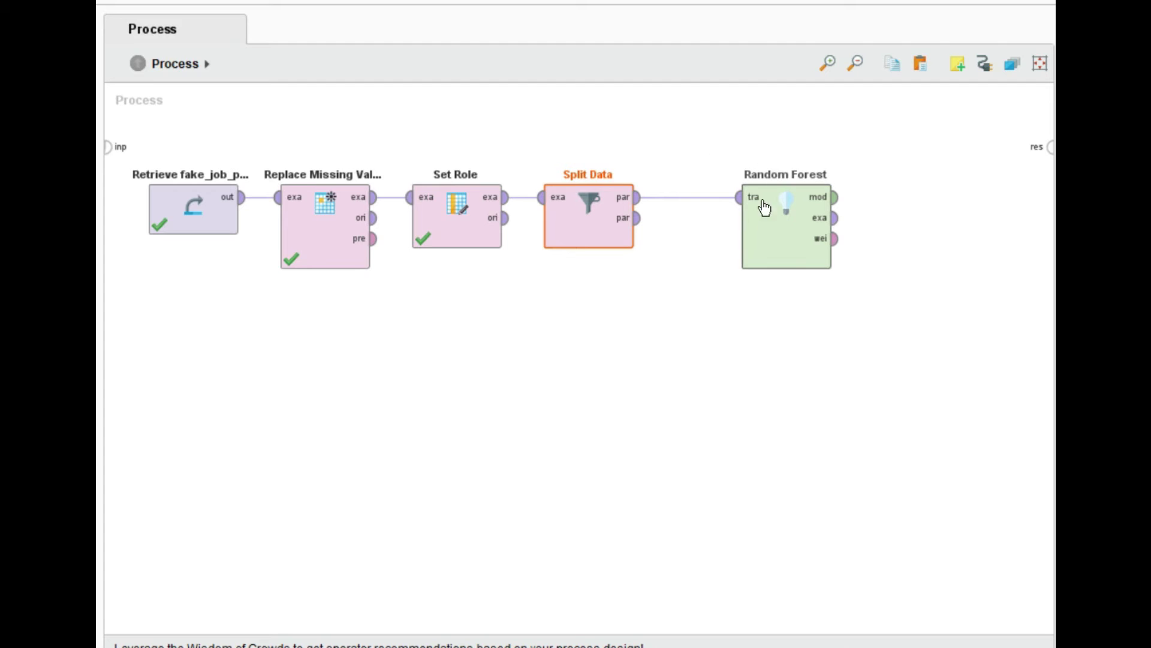
left_click_drag(757, 223, 726, 220)
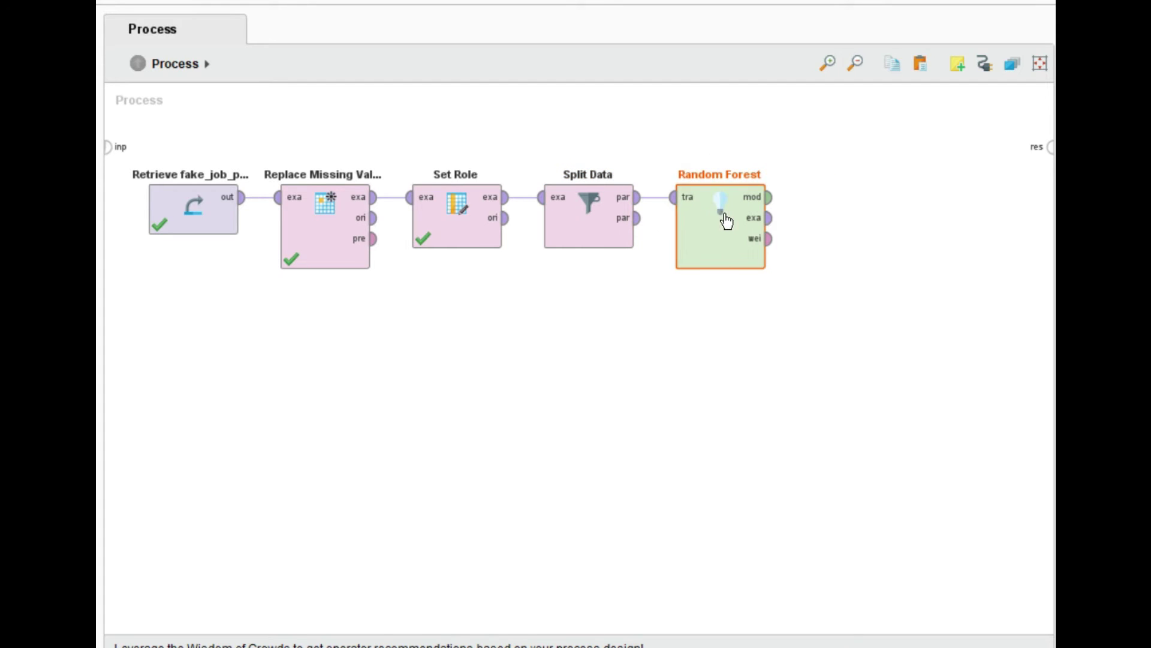
left_click(736, 320)
Step: Search 'apply' and place an Apply Model operator on the canvas
left_click(0, 346)
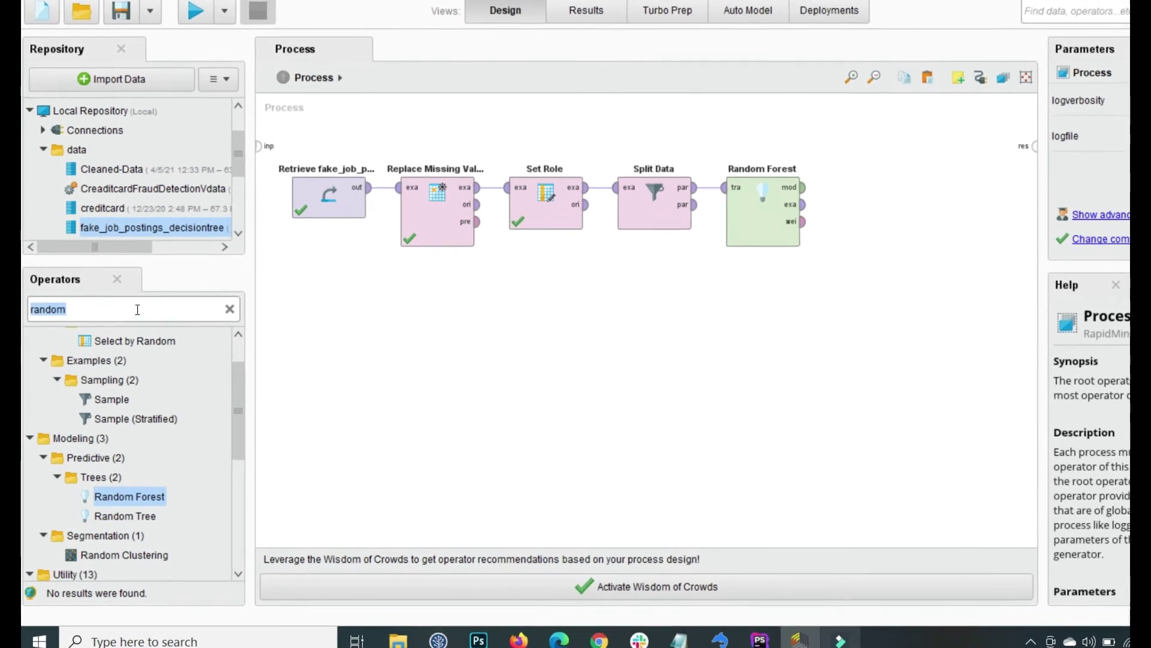
type("applu")
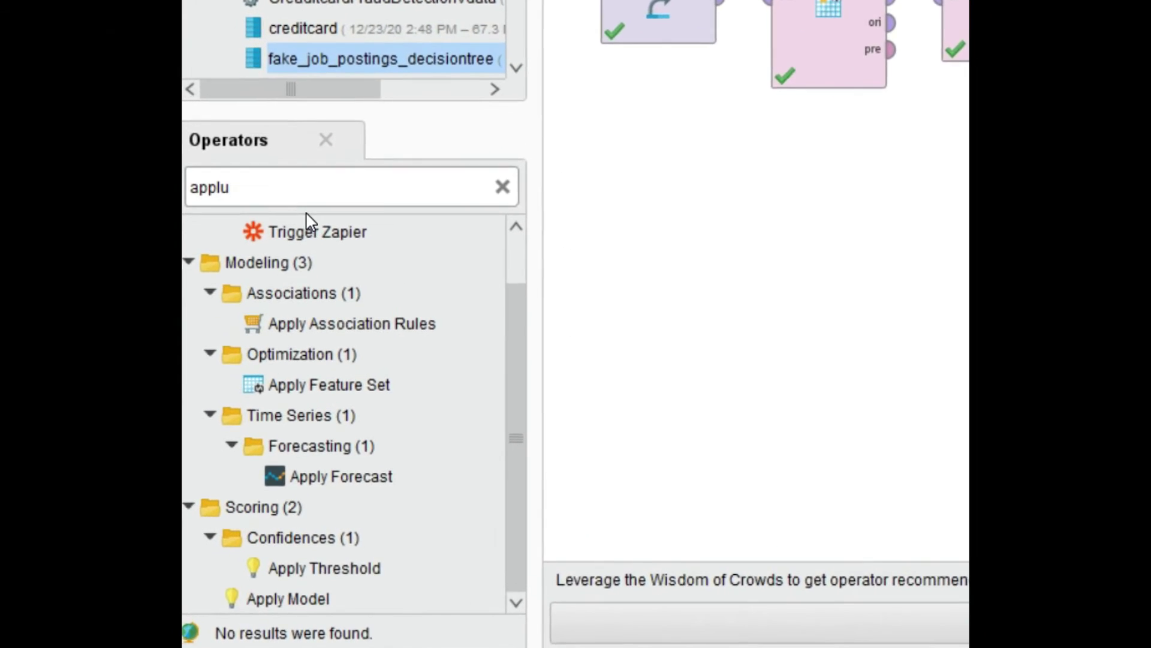
key("BackSpace")
type("y")
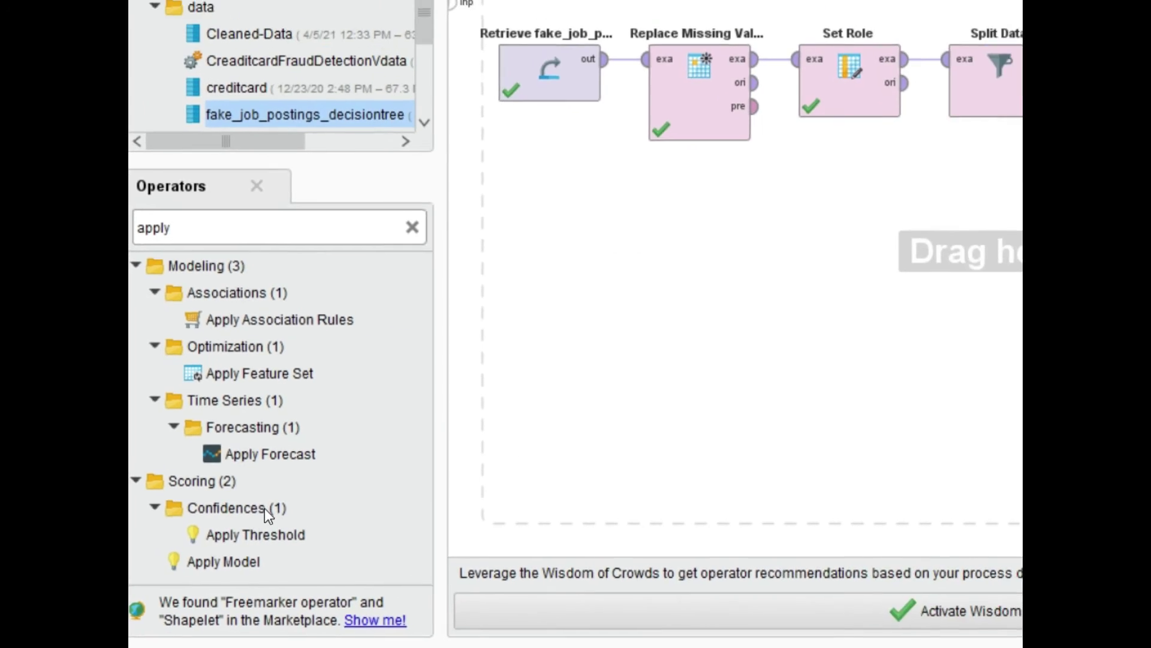
left_click_drag(223, 561, 769, 319)
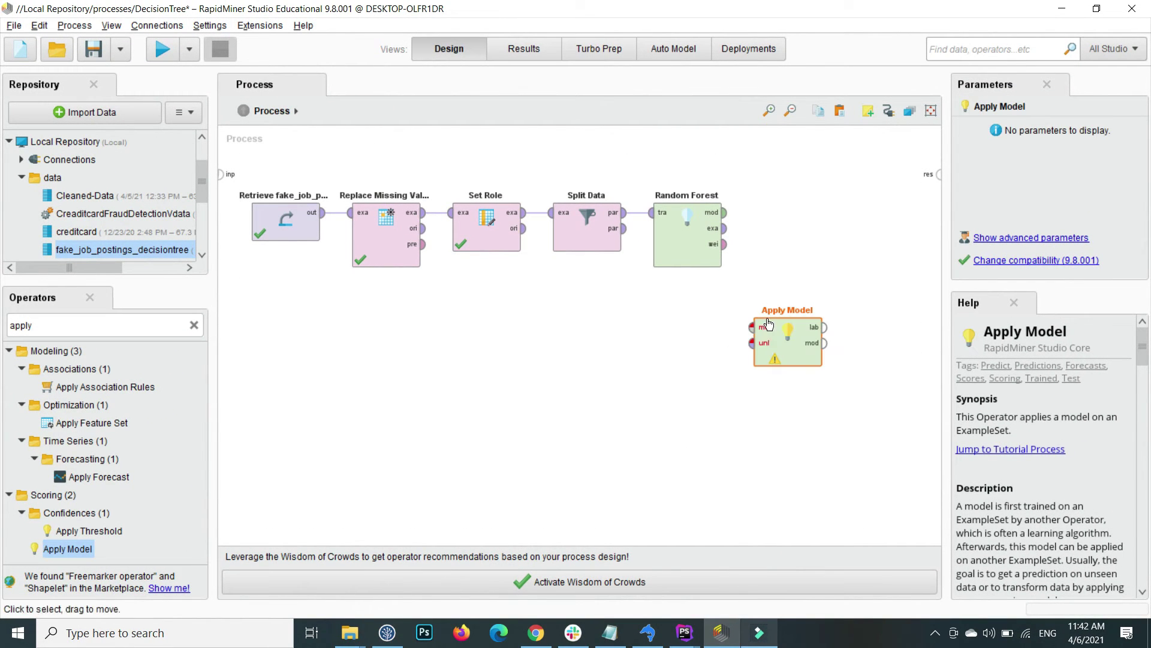
Step: Wire Random Forest's model and Split Data's second partition into Apply Model's mod and unl inputs
left_click(726, 214)
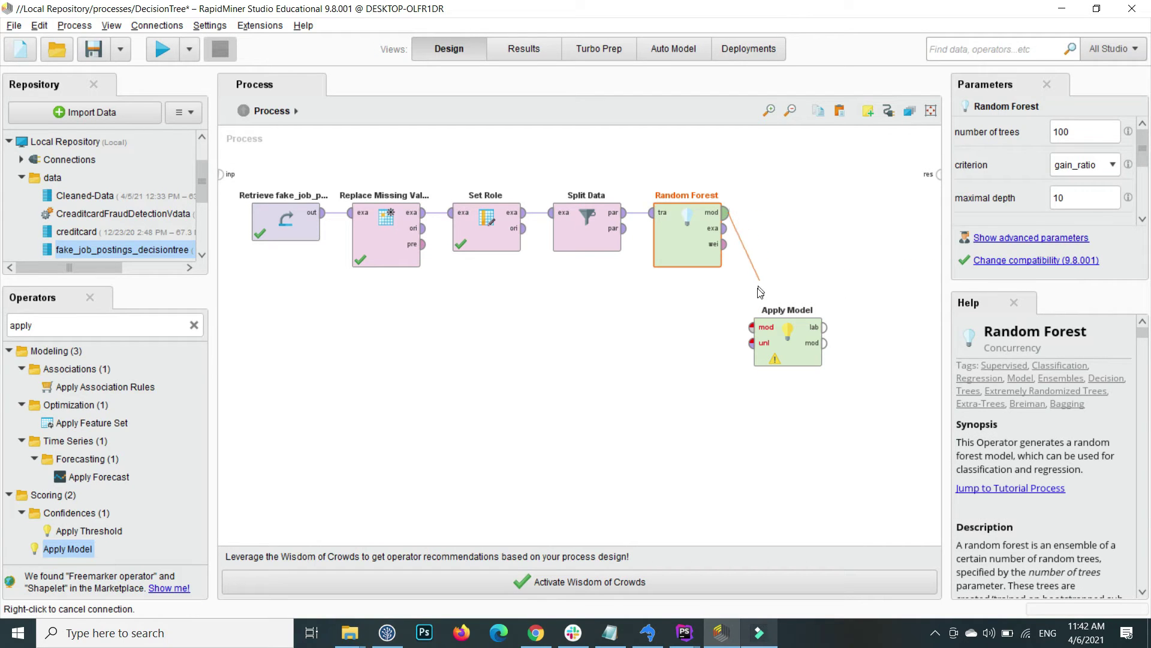
left_click(757, 335)
left_click_drag(811, 363, 722, 408)
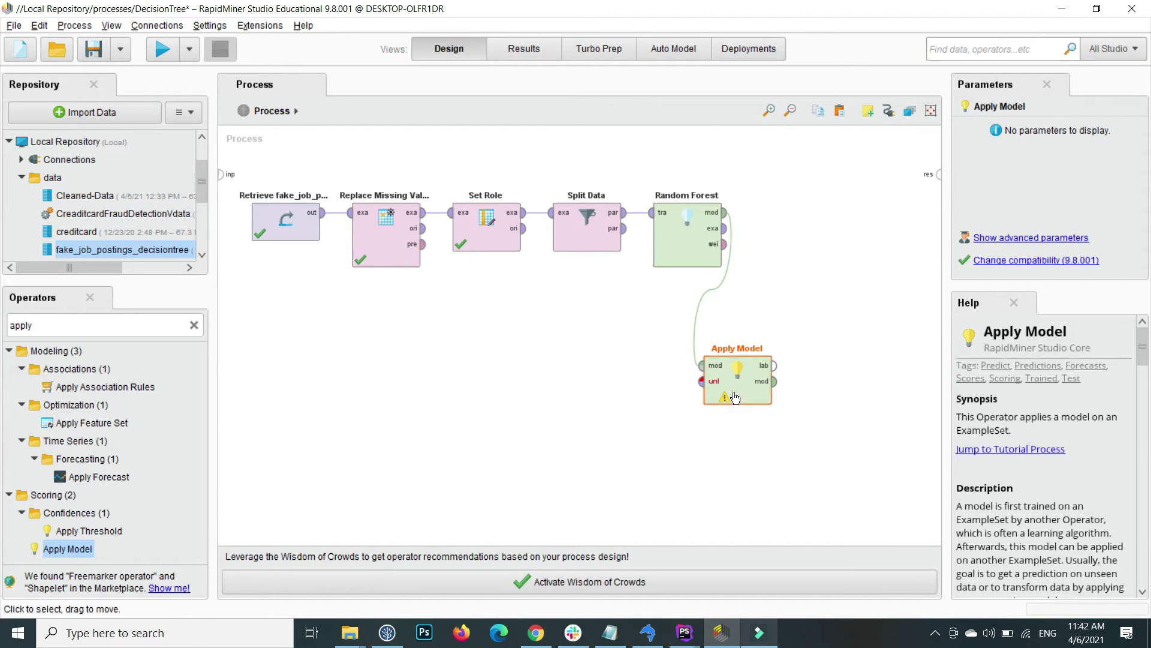
left_click(576, 232)
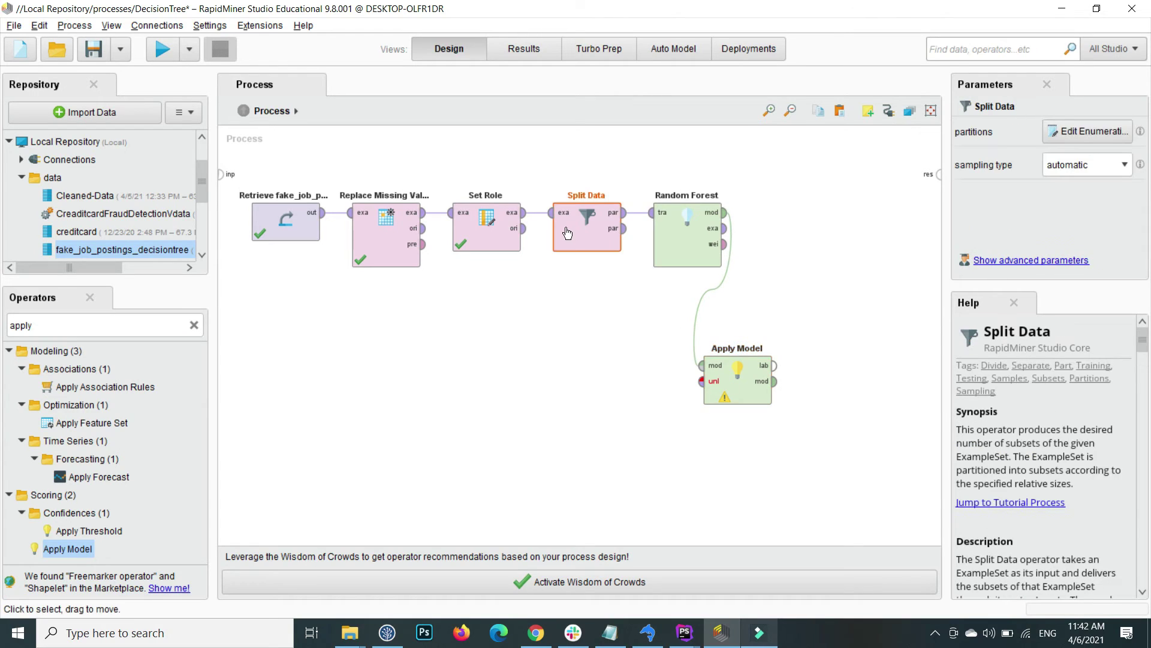
left_click(624, 229)
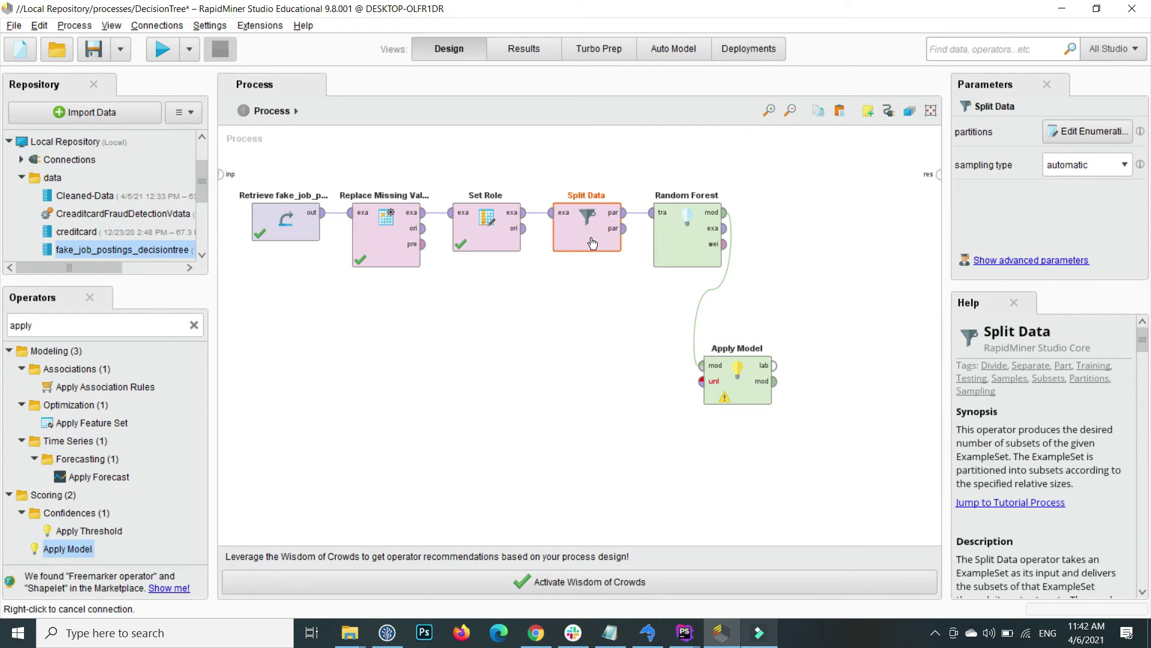
left_click_drag(592, 242, 543, 319)
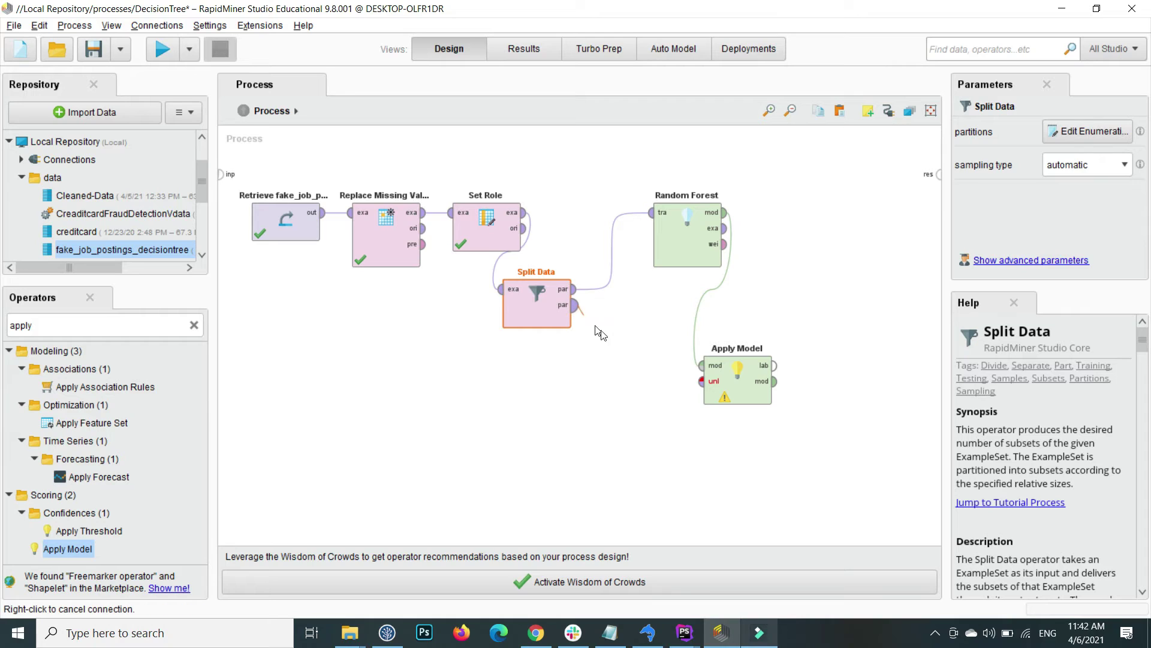
left_click(702, 381)
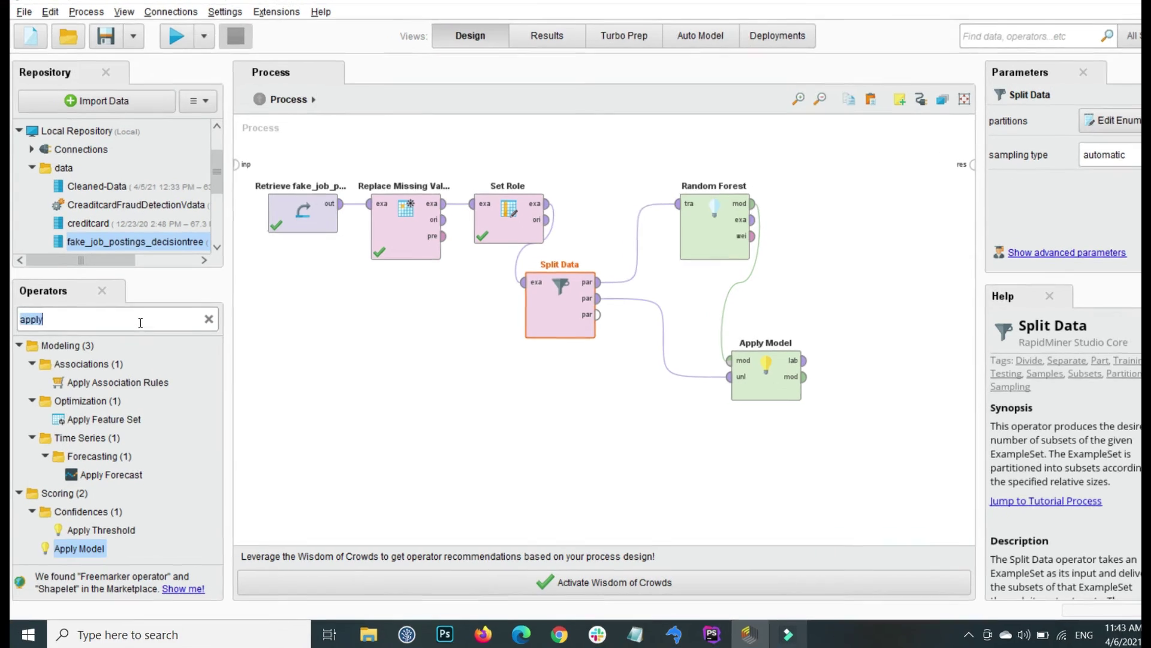
Step: Add a Performance (Classification) operator and feed it Apply Model's labelled output
double_click(127, 330)
type("perf")
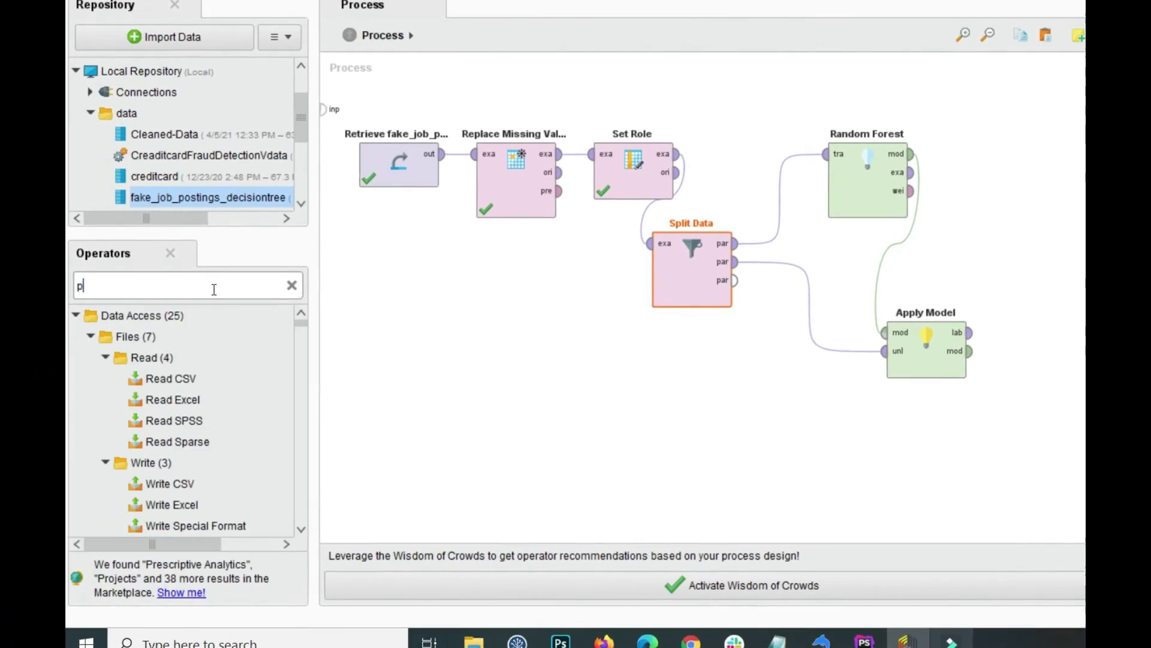
type("orm")
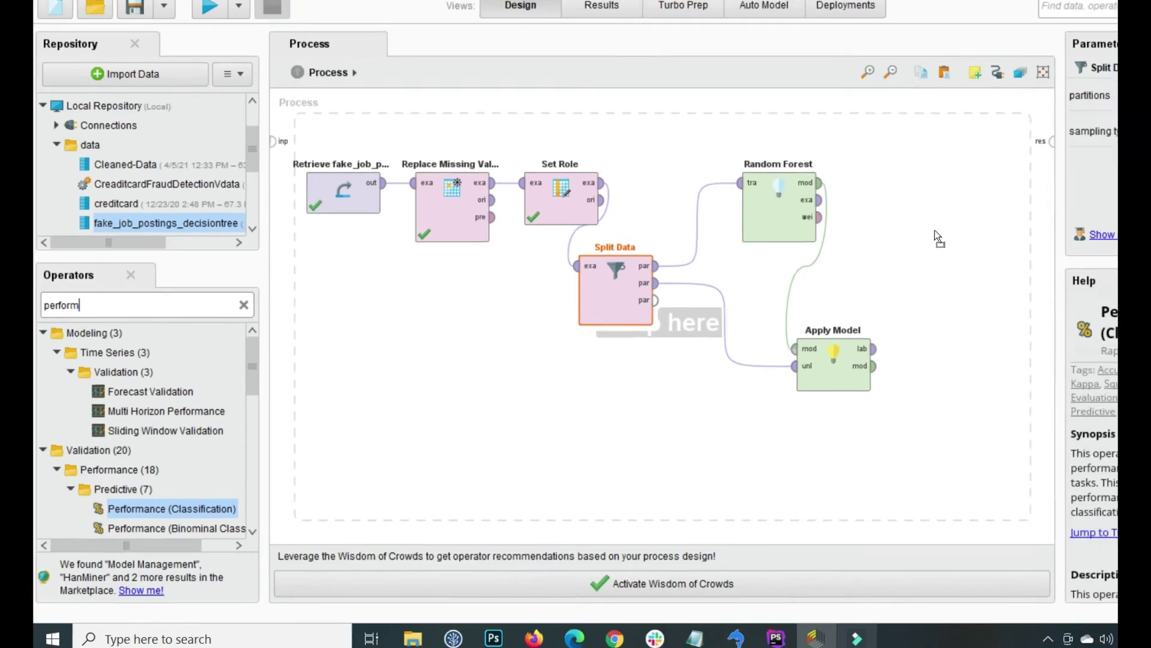
left_click_drag(519, 469, 918, 262)
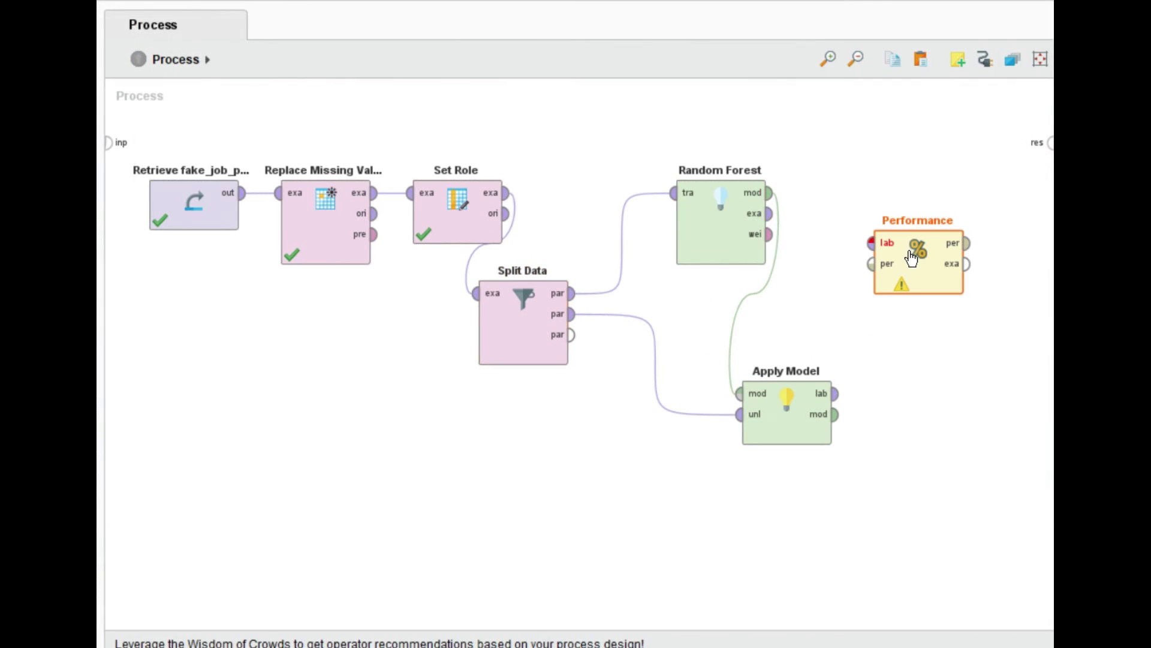
left_click(835, 393)
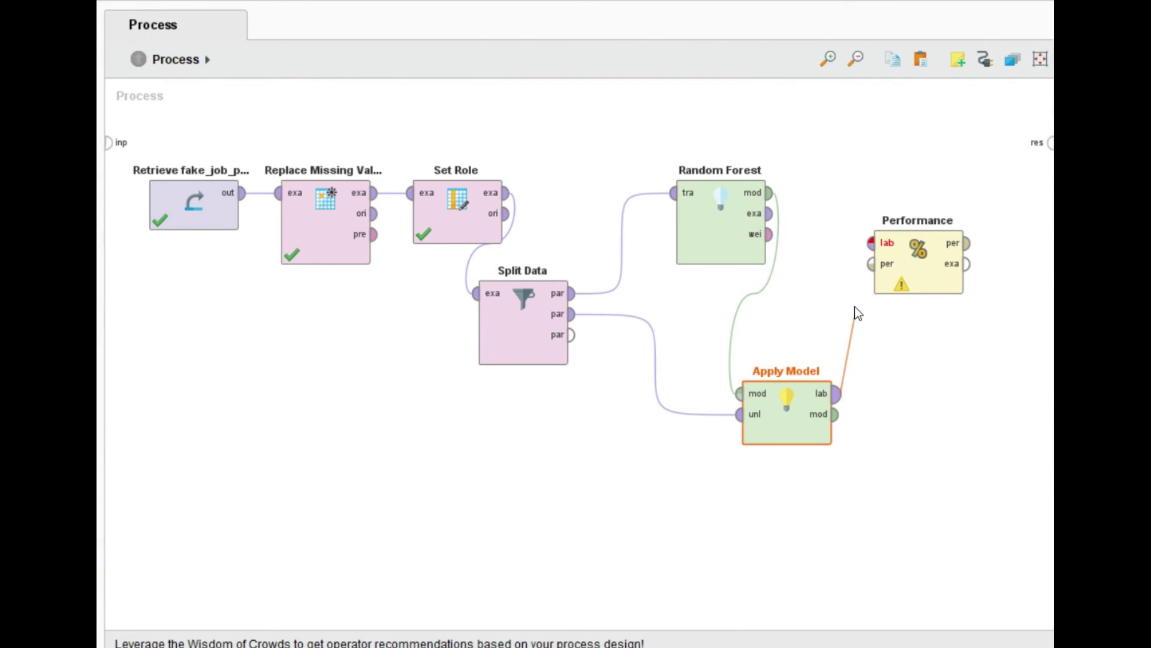
left_click(870, 243)
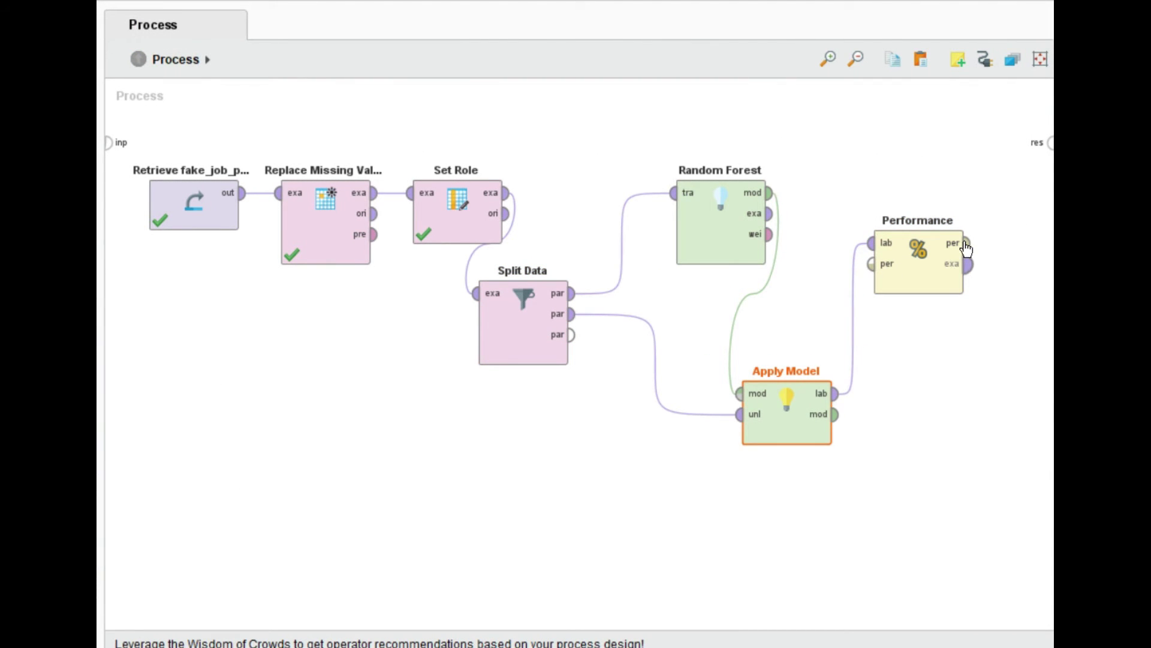
Step: Wire Performance's per and Apply Model's mod outputs to the process results, then move Performance up
left_click(966, 246)
left_click(1020, 164)
left_click(967, 244)
left_click(1048, 143)
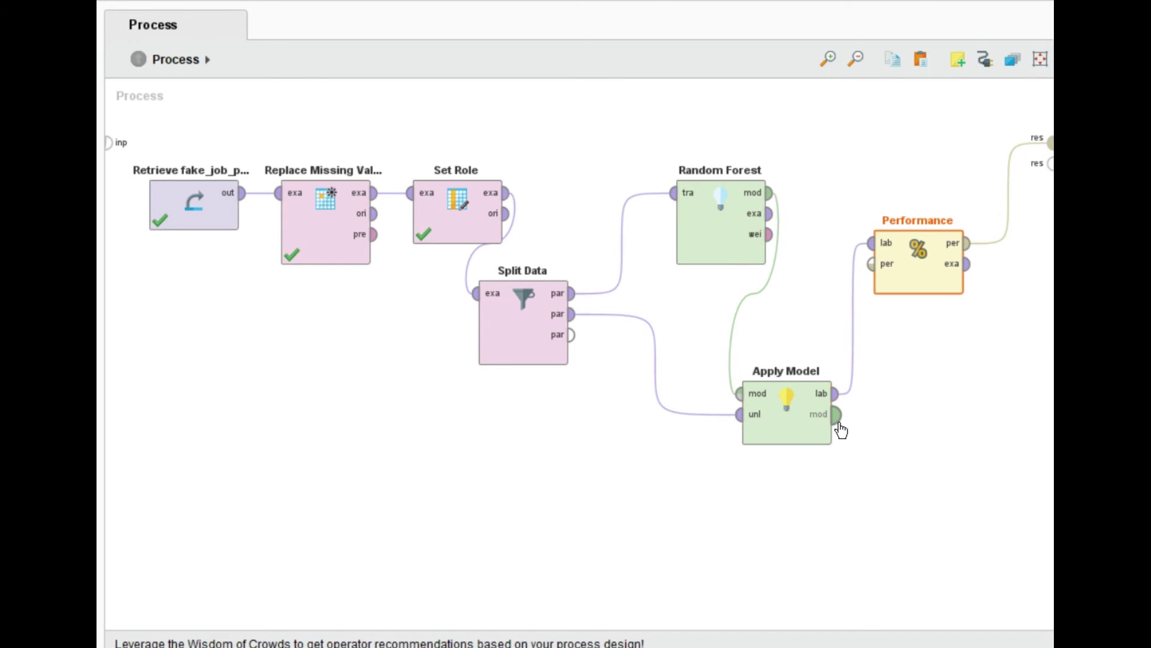
left_click(839, 424)
left_click(1050, 163)
left_click_drag(928, 246, 862, 146)
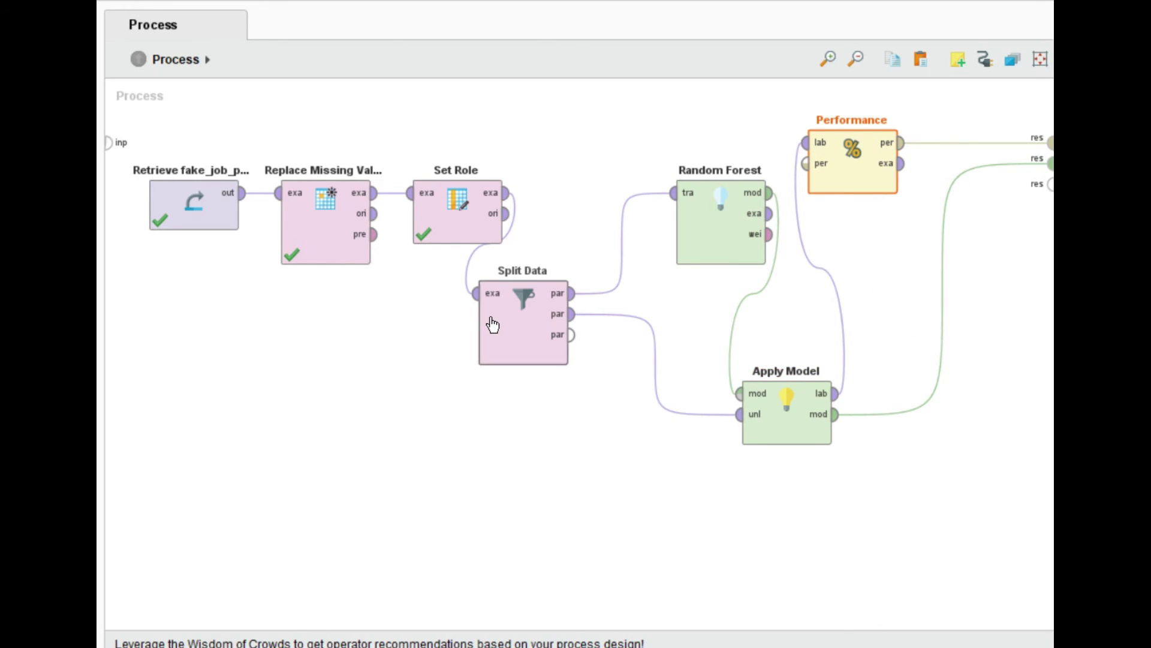
left_click(690, 231)
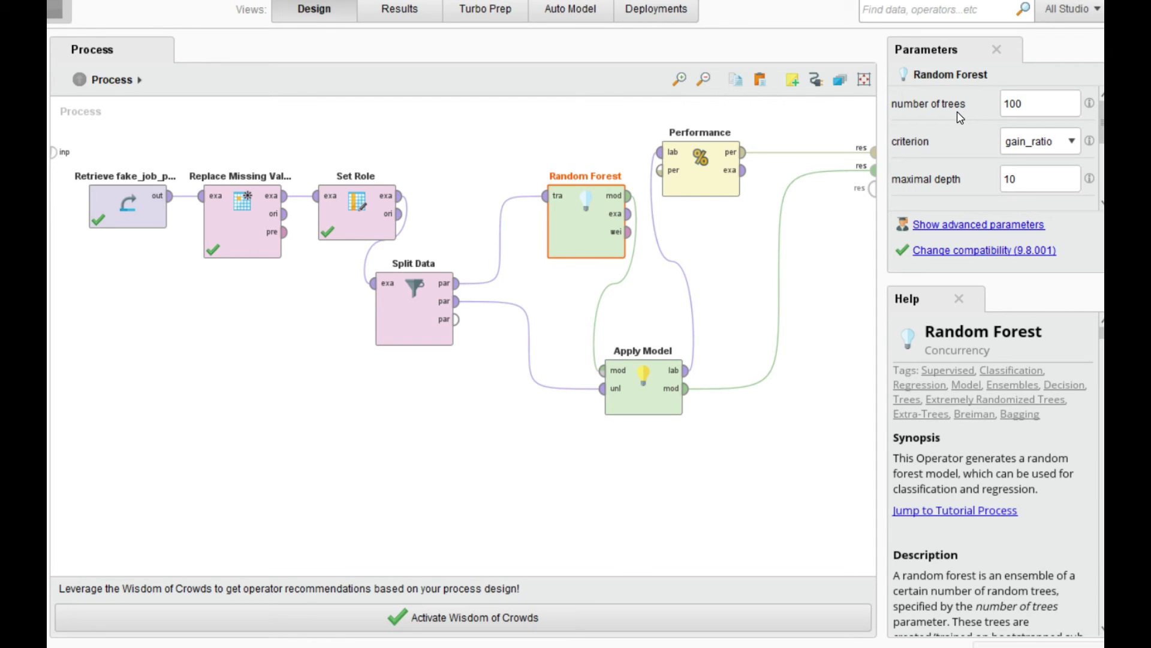
left_click(1023, 103)
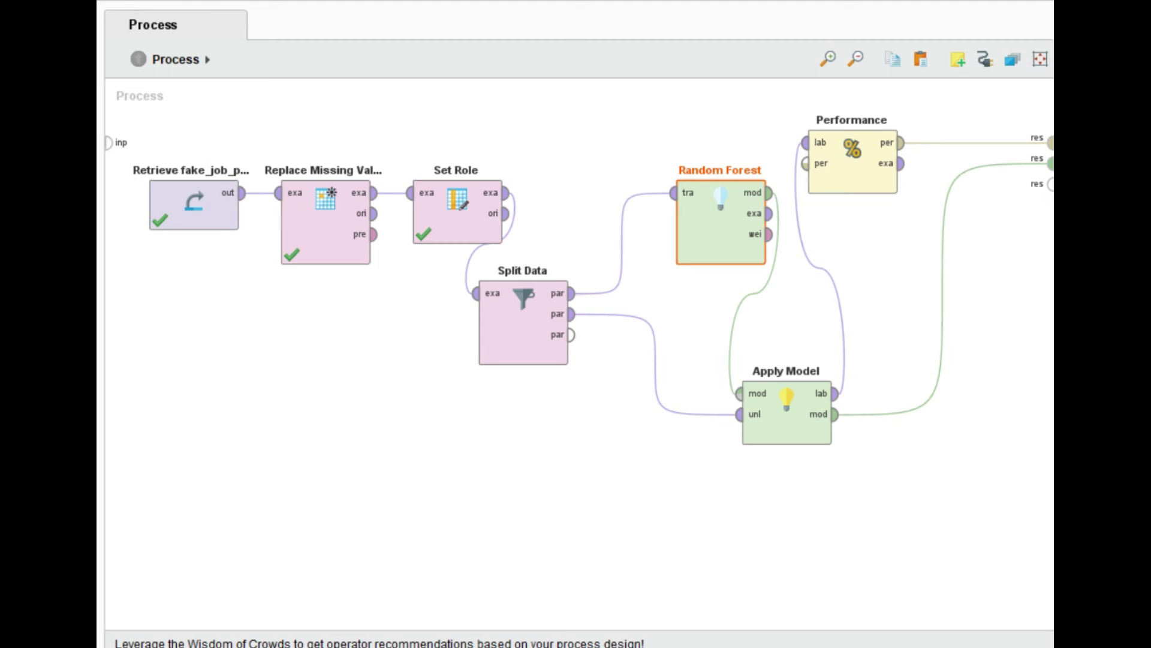
Step: Run the process, browse forest trees 2, 3 and 5, and view the 97.77% accuracy PerformanceVector
left_click(163, 49)
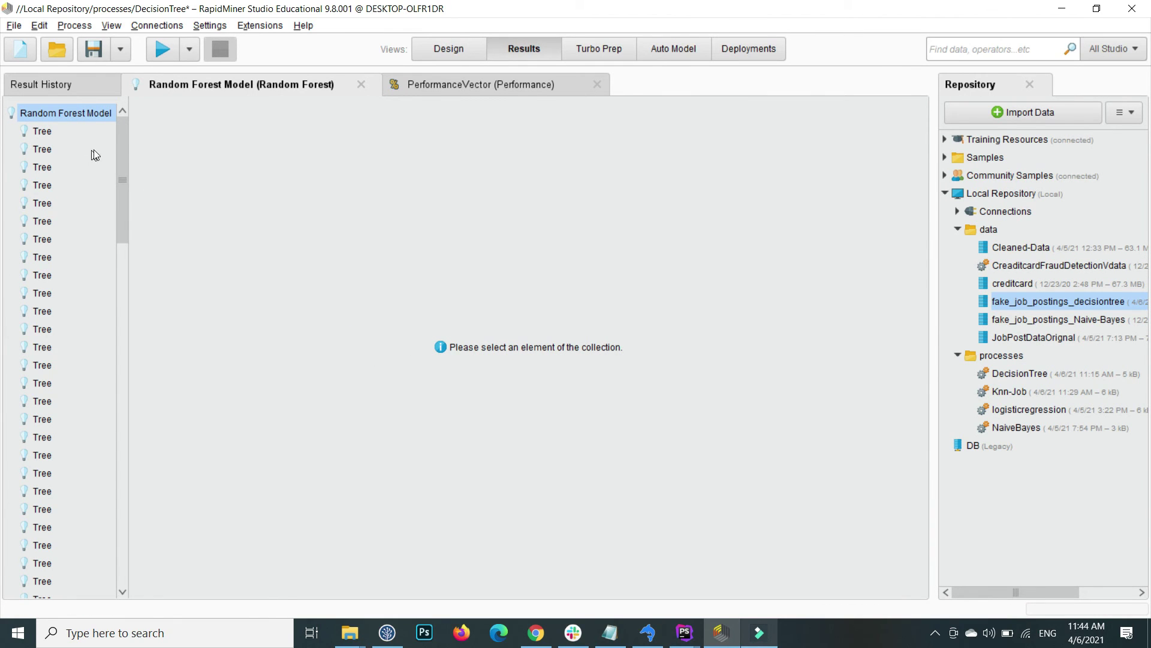
left_click_drag(124, 140, 178, 129)
left_click(38, 151)
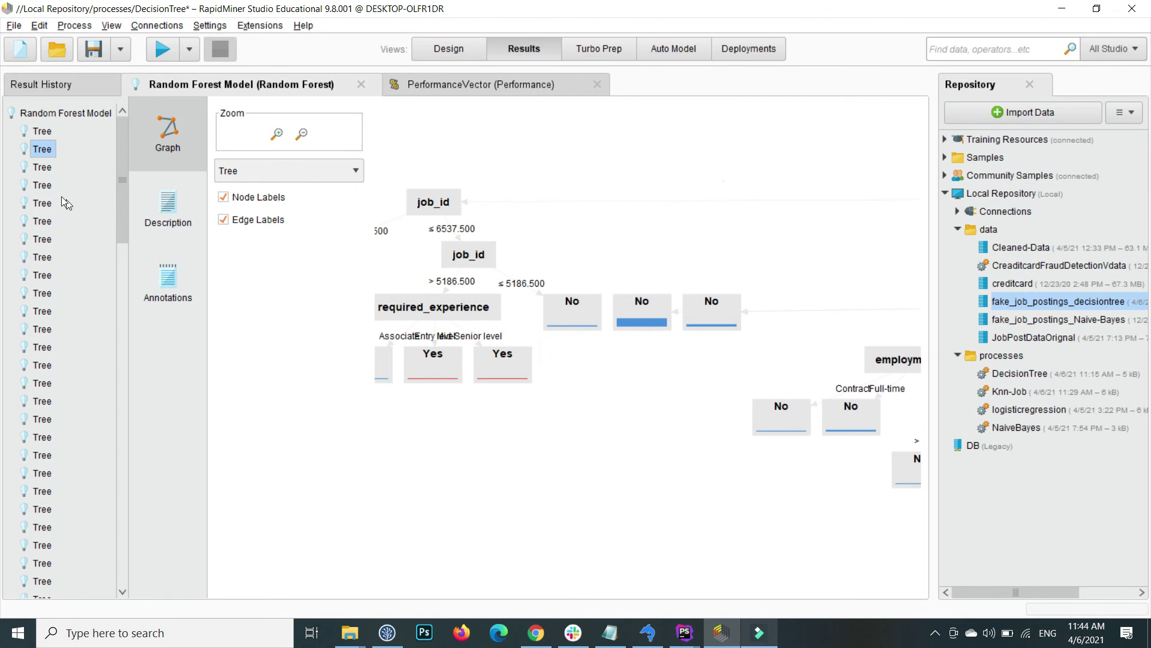
left_click(36, 167)
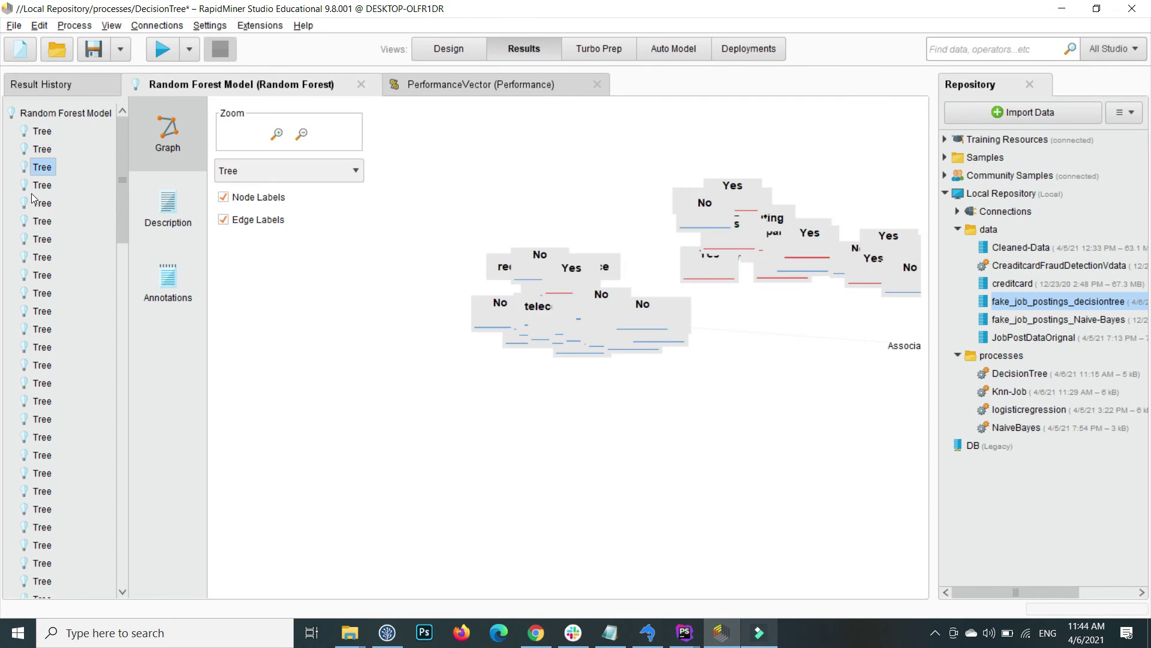
left_click(37, 204)
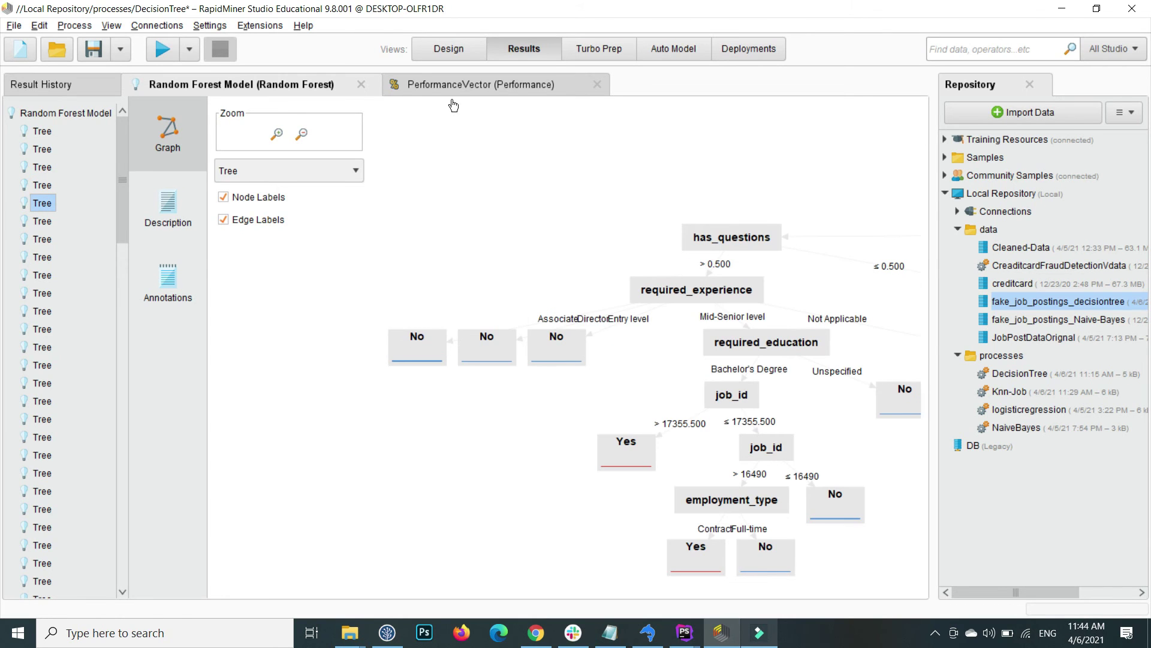
left_click(459, 90)
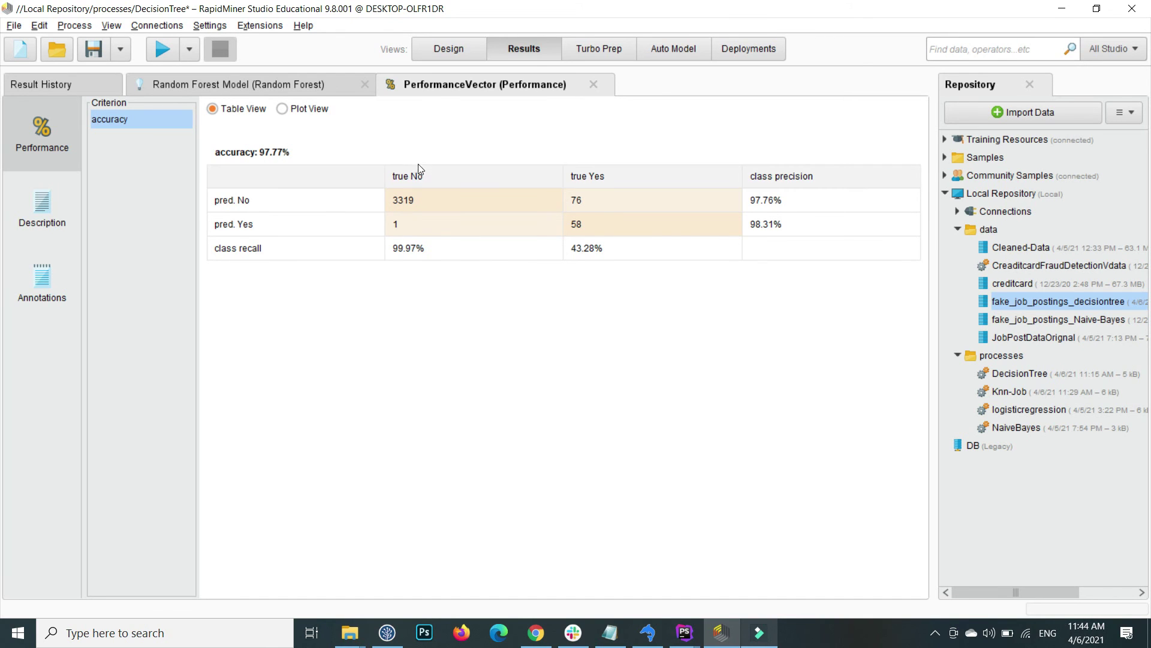
Step: Change Random Forest's number of trees from 100 to 200 and rerun the process
left_click(447, 51)
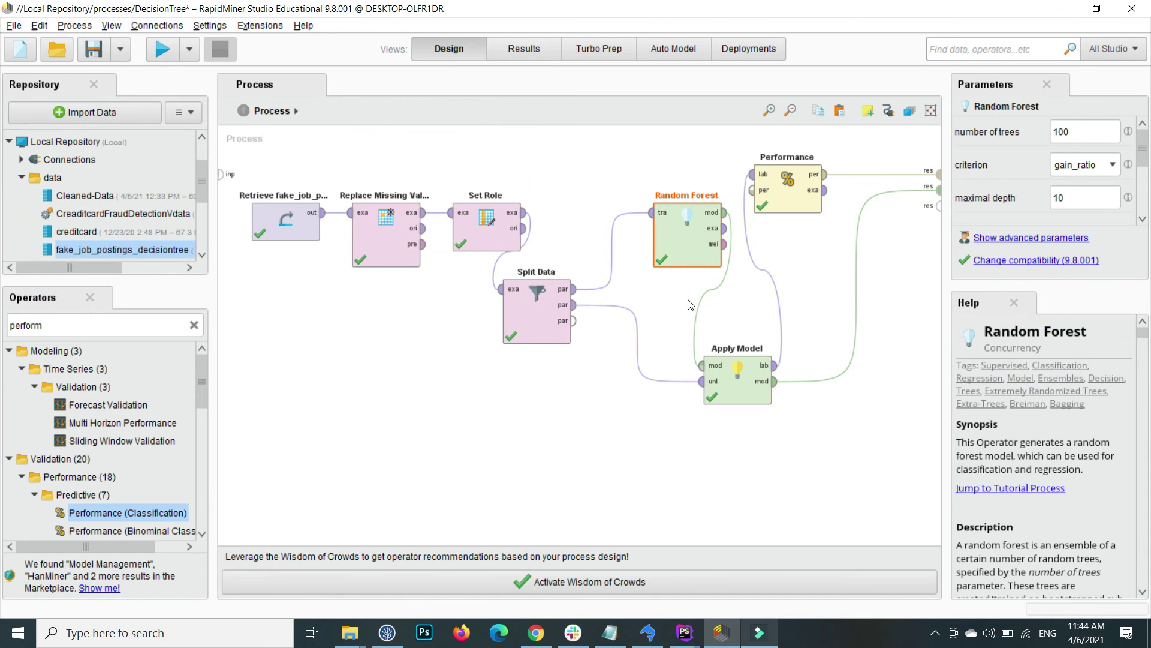
left_click(670, 309)
left_click(680, 243)
left_click_drag(1079, 135, 1051, 139)
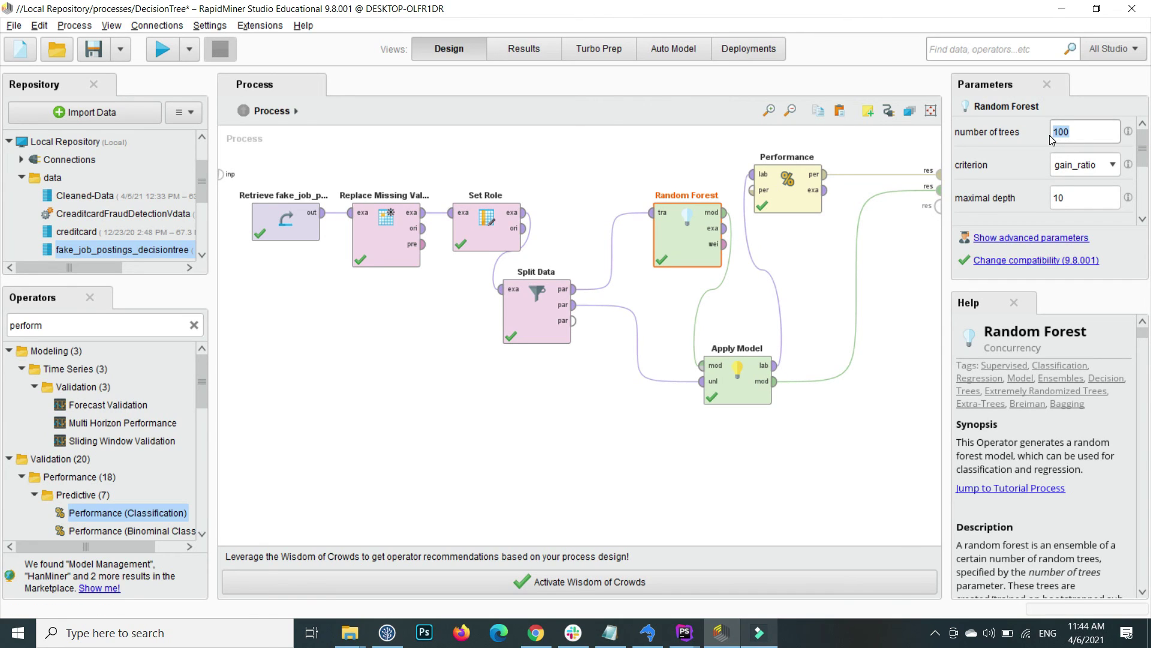
type("200")
left_click(160, 54)
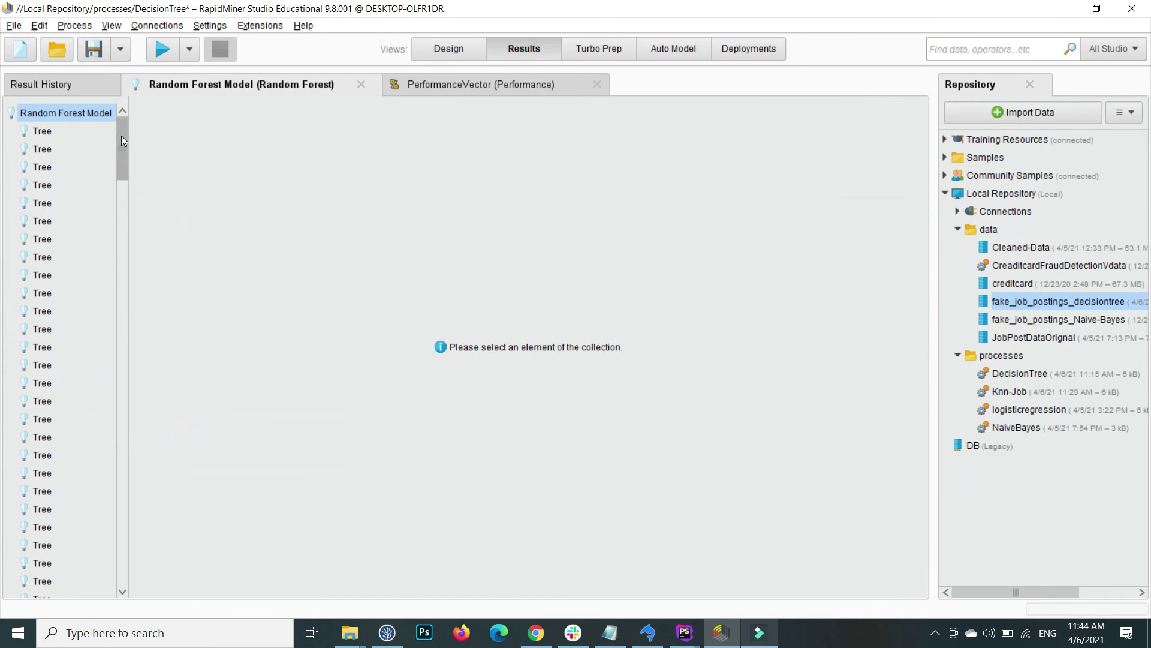
left_click_drag(122, 141, 434, 96)
Step: Check the 97.63% accuracy PerformanceVector, then in Design view move Random Forest up and left
left_click(435, 90)
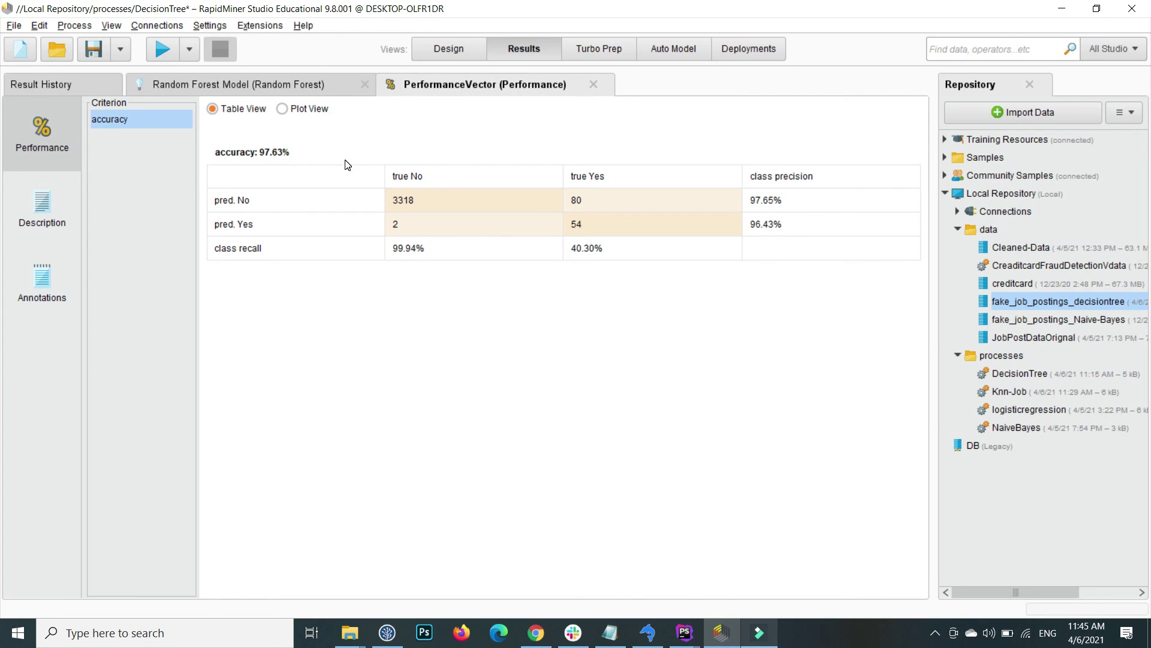
left_click(420, 52)
left_click_drag(681, 255, 630, 217)
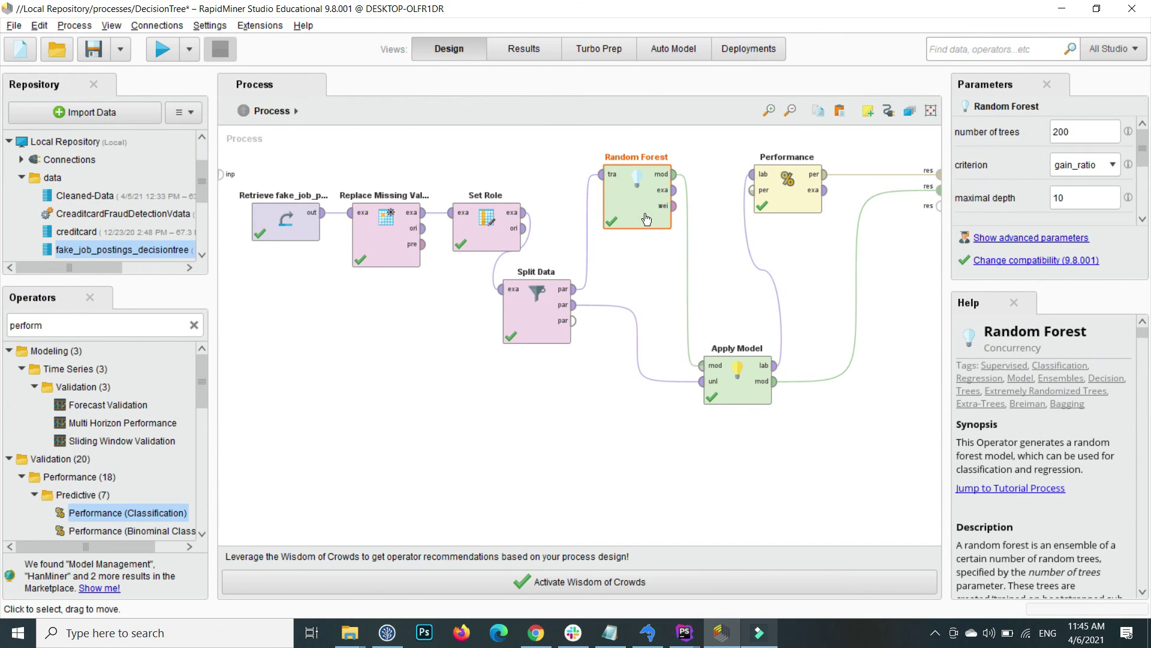